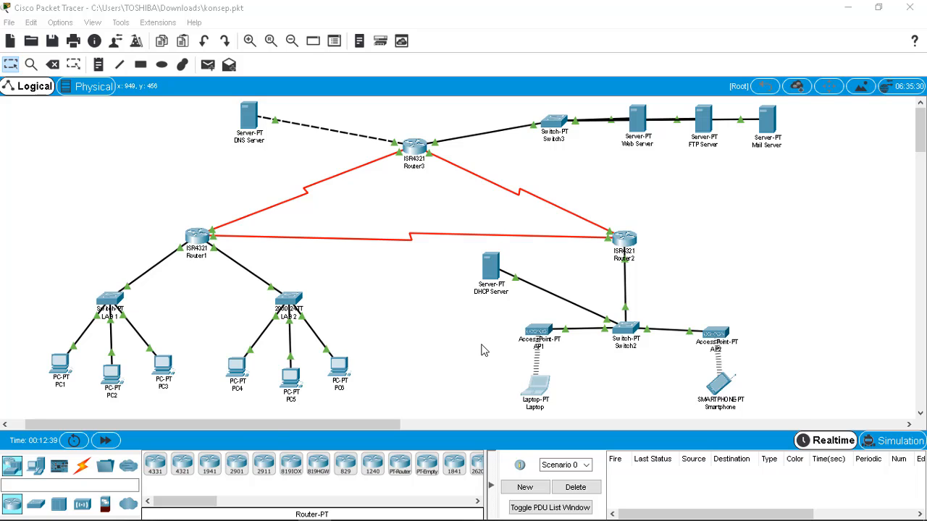
Check PC1's static IP configuration, including its subnet mask, default gateway and DNS server
click(59, 367)
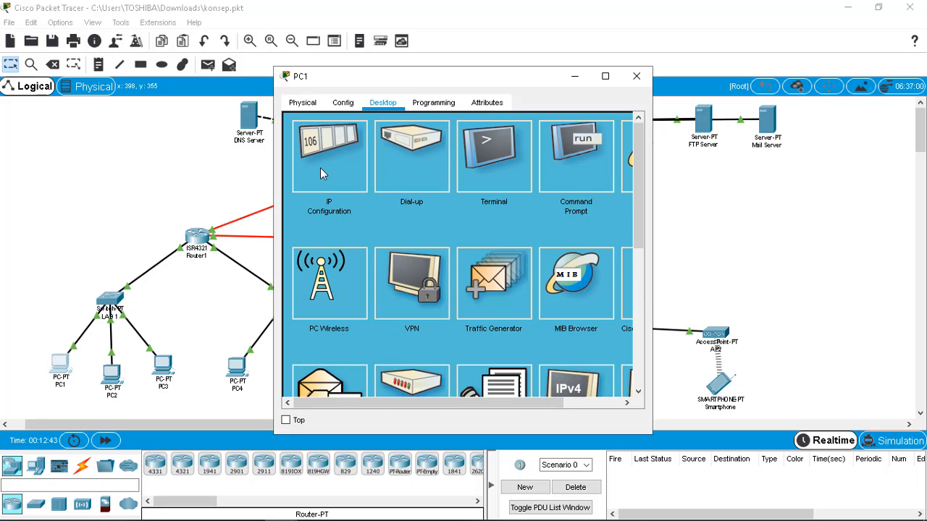
click(320, 168)
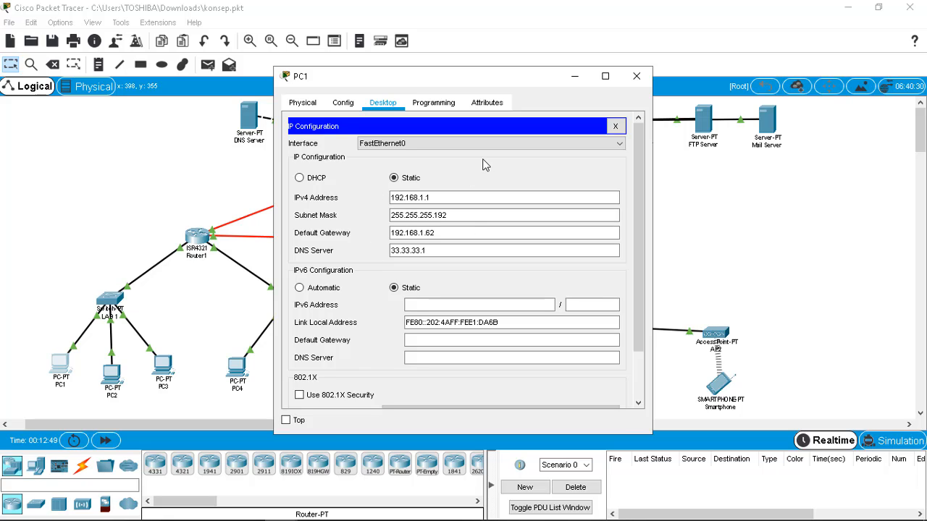
click(444, 215)
click(427, 233)
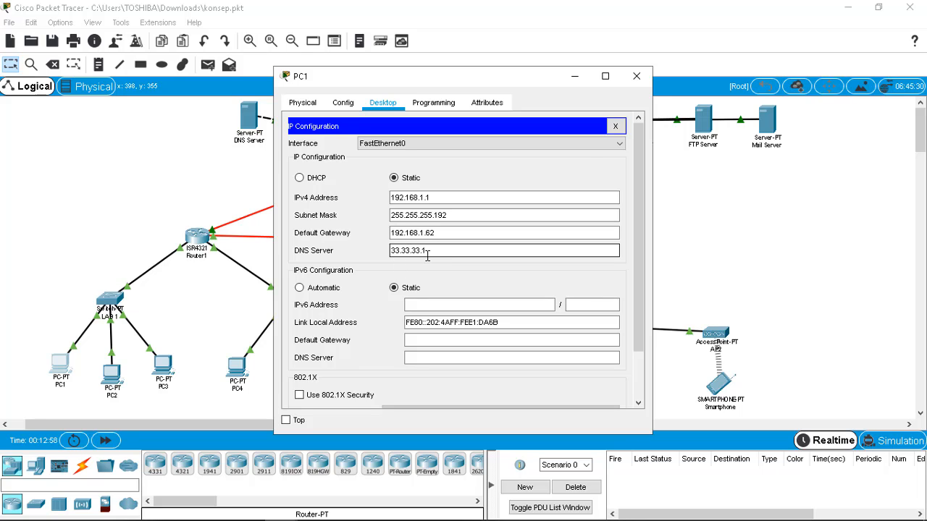
click(636, 76)
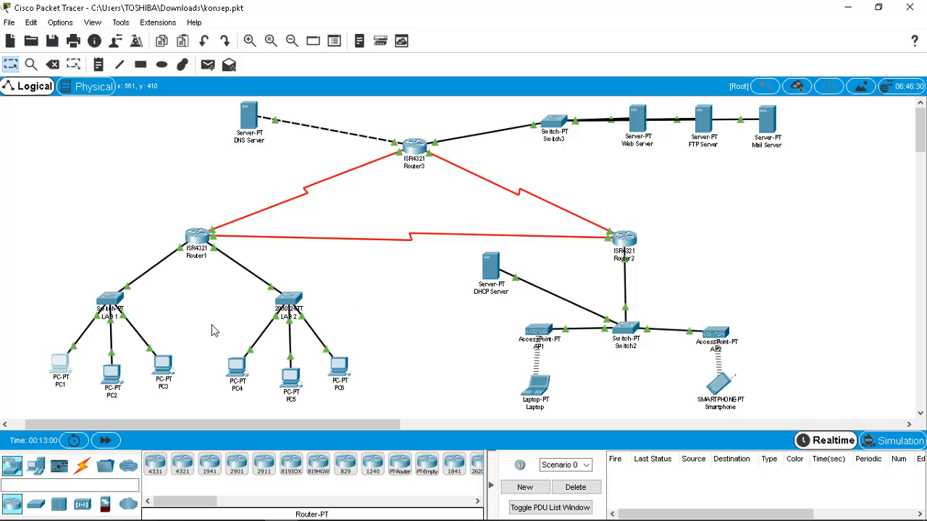
Check the static IP configuration of PC2 in LAB 1
click(110, 376)
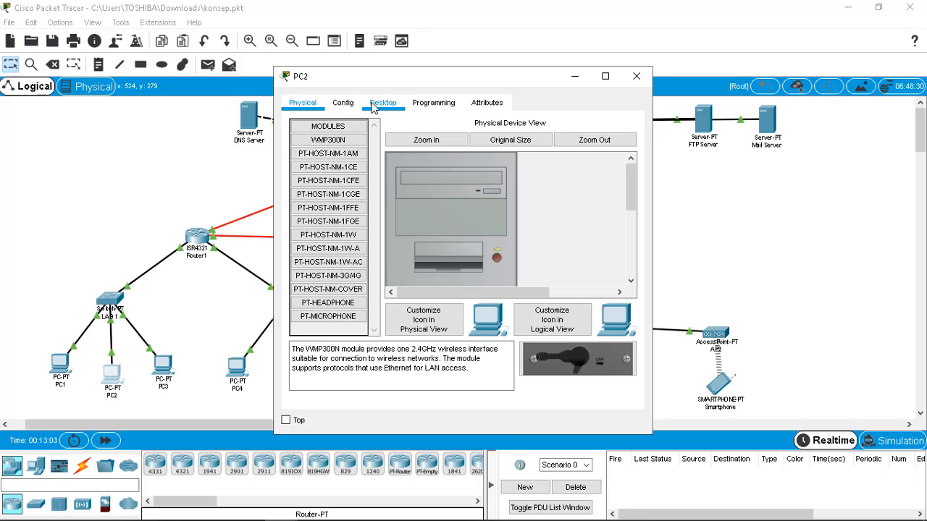
click(373, 107)
click(338, 160)
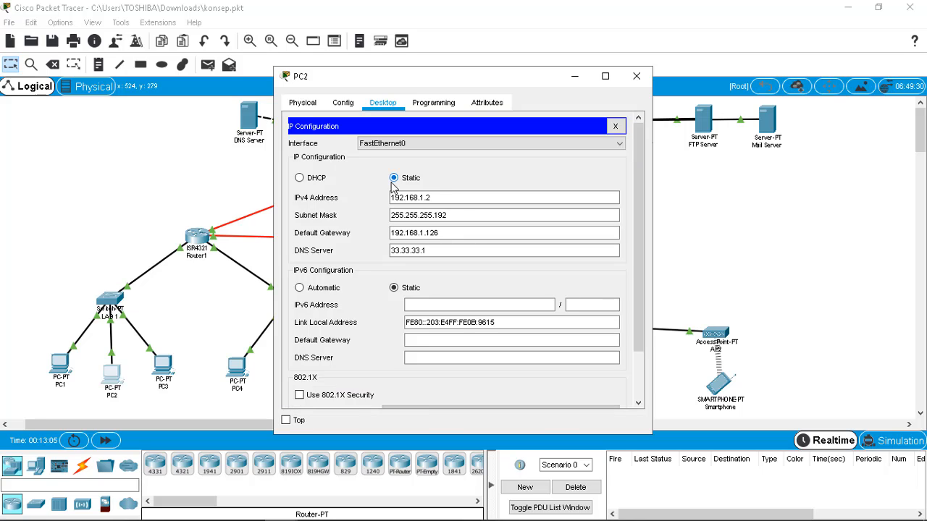
click(634, 80)
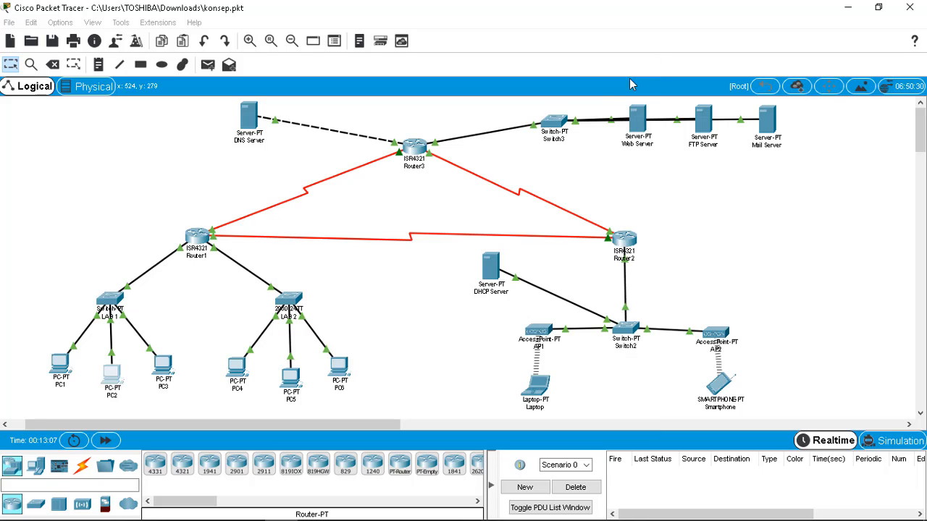
Check PC3's static IP configuration, particularly its IPv4 address
click(162, 371)
click(384, 104)
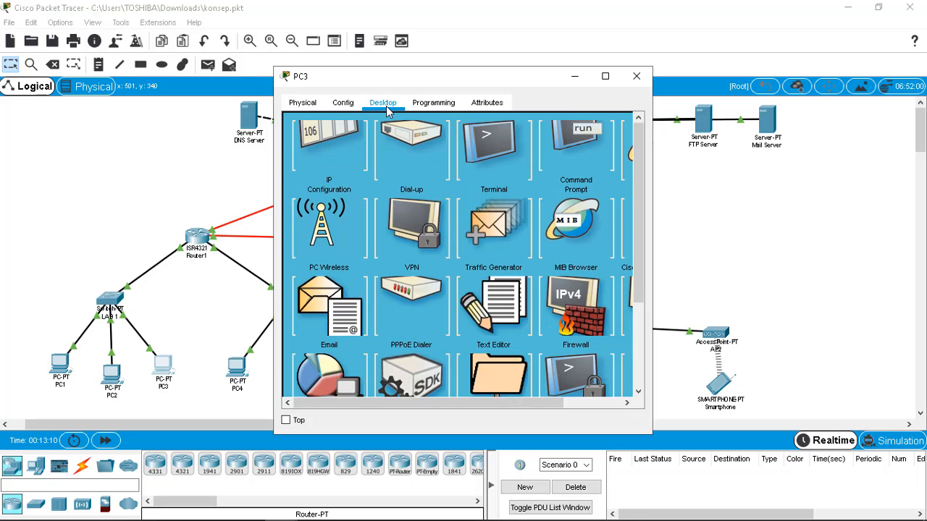
click(338, 165)
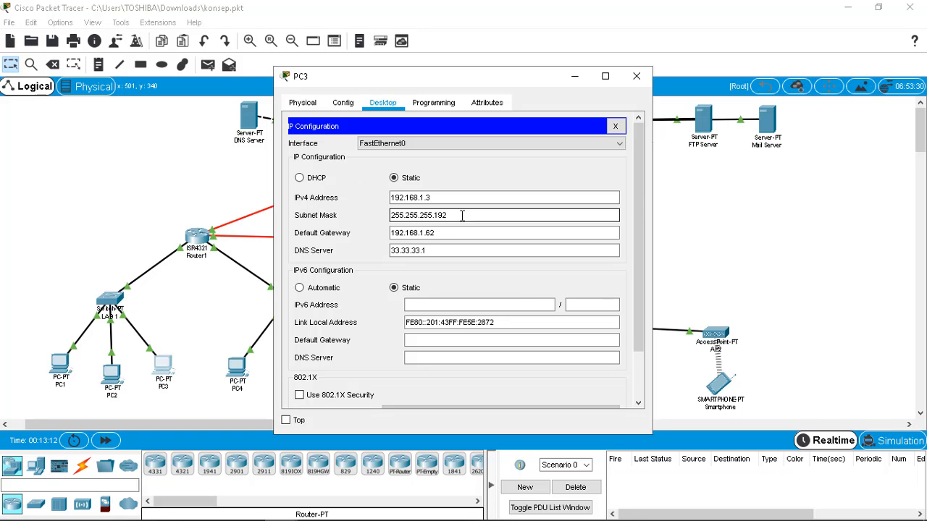
click(426, 200)
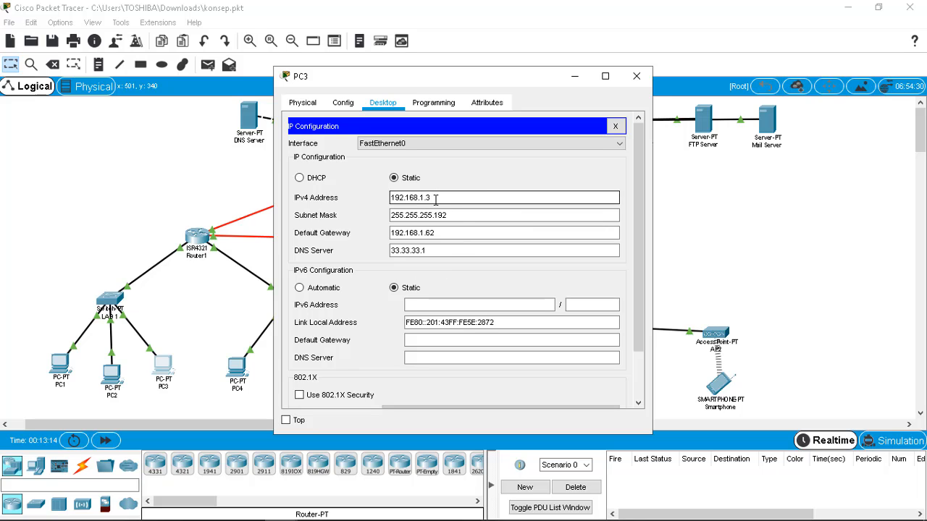
click(636, 76)
Check the IPv4 address and subnet mask in the IP configuration of PC4 in LAB 2
click(238, 369)
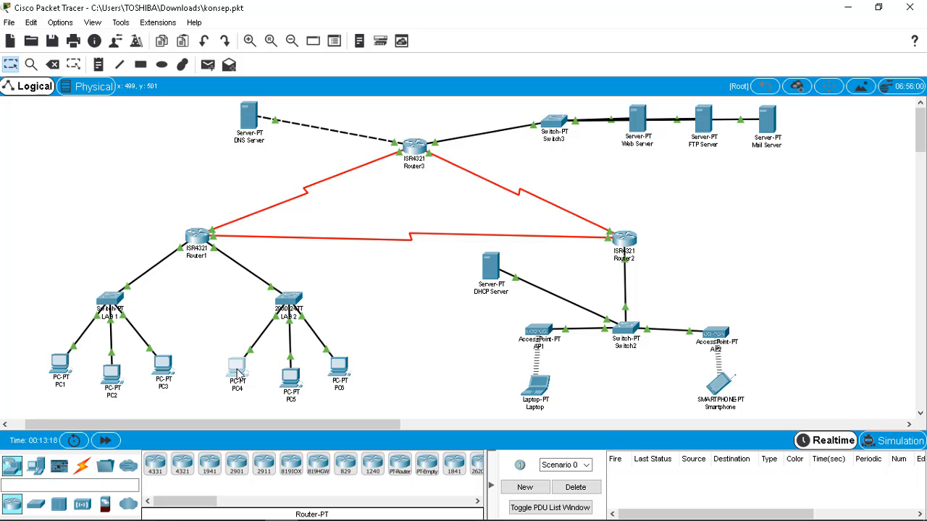
click(383, 102)
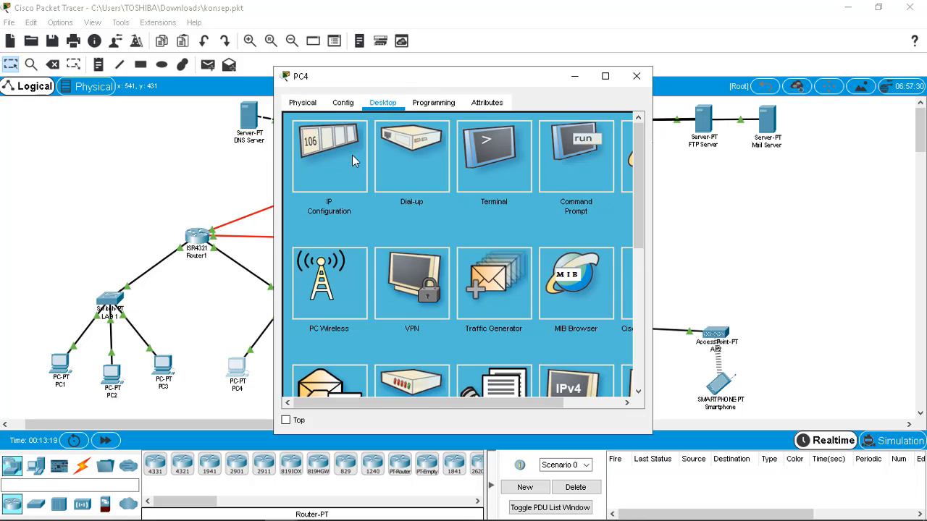
click(349, 158)
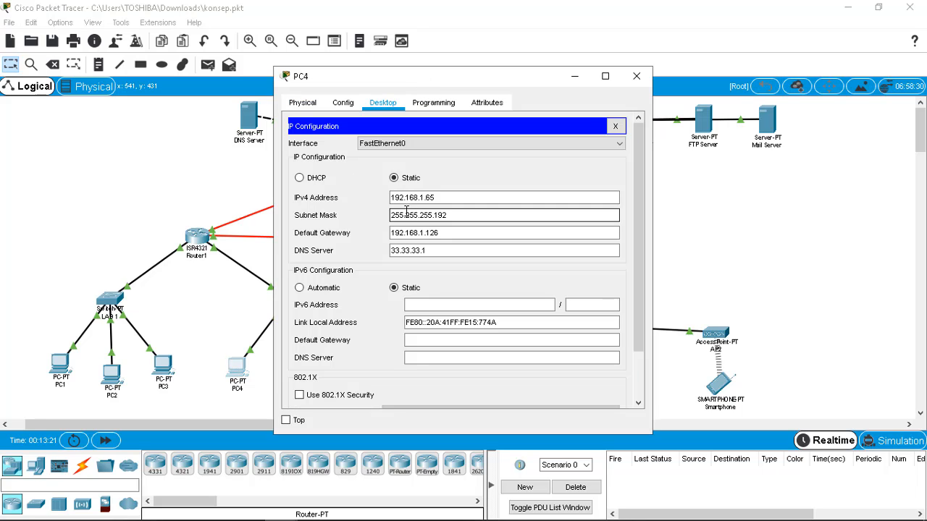
click(435, 200)
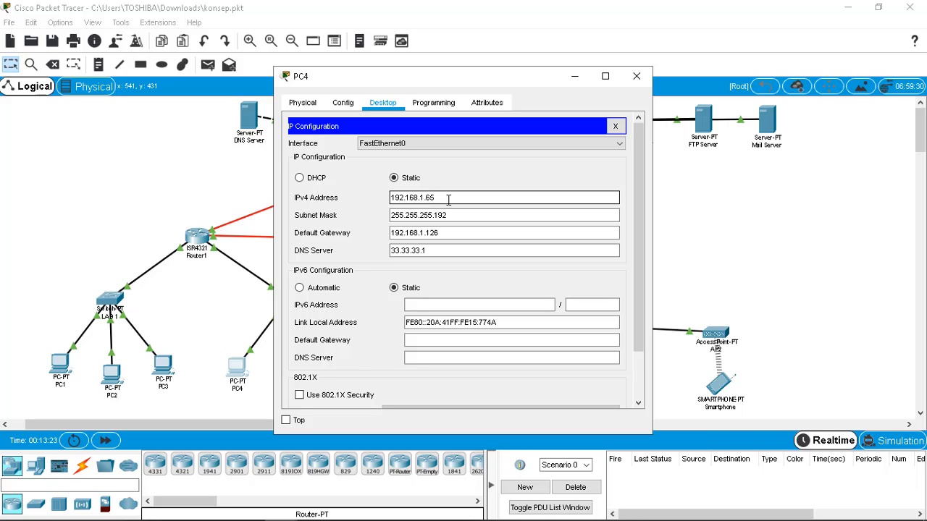
click(455, 215)
click(636, 76)
Check PC5's static IPv4 address and the rest of its IP configuration
click(293, 378)
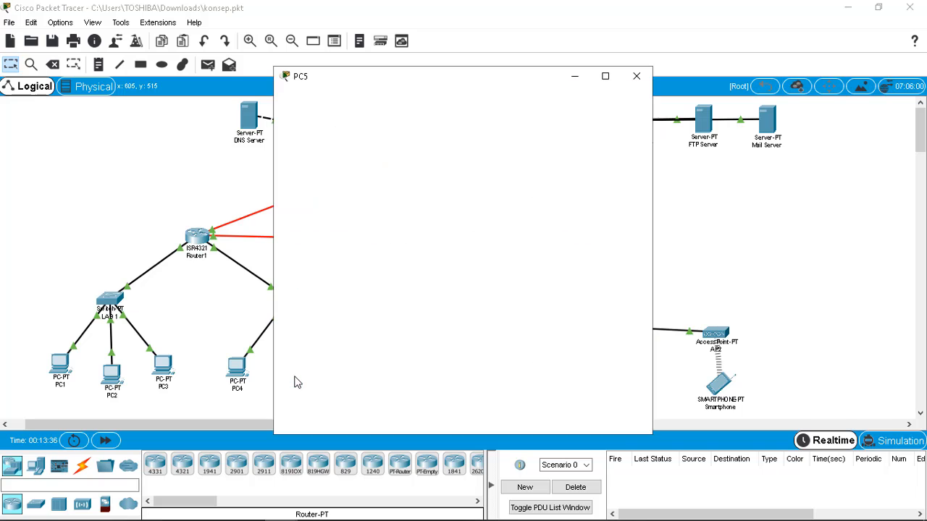
click(385, 105)
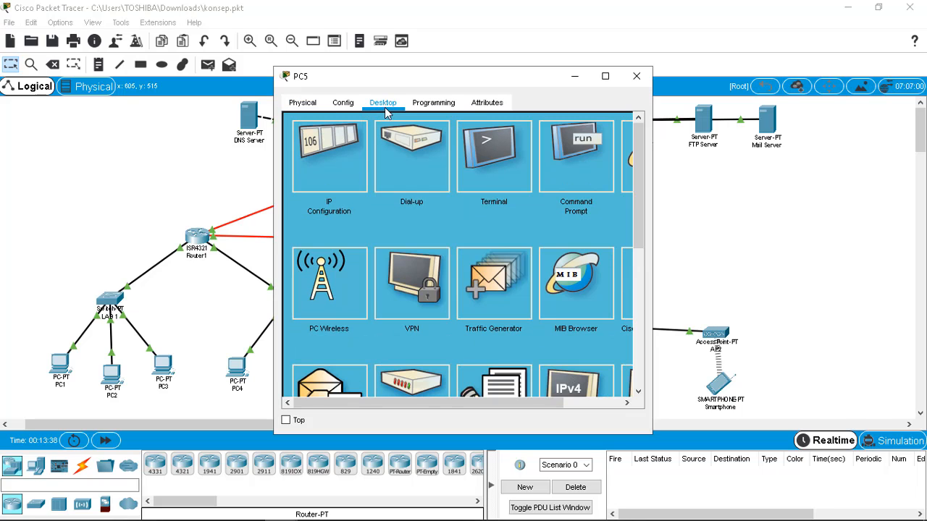
click(337, 152)
click(406, 199)
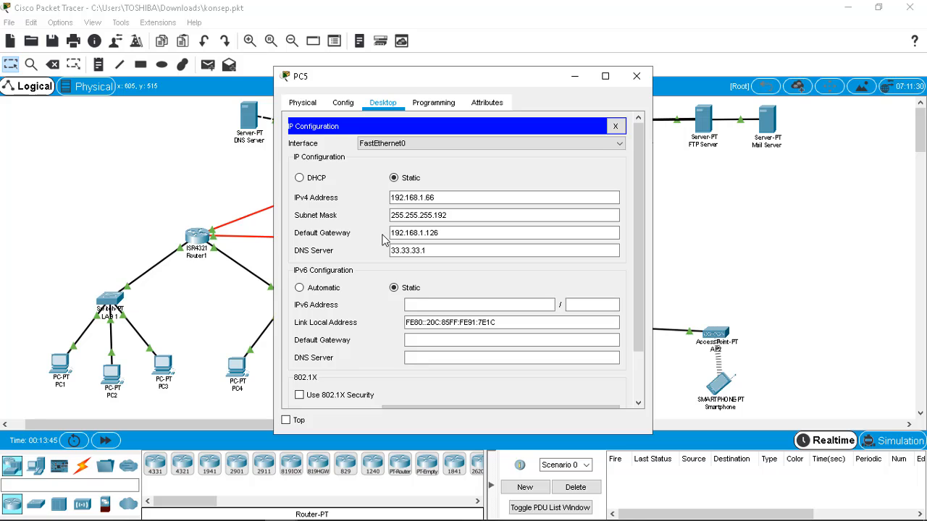
click(636, 76)
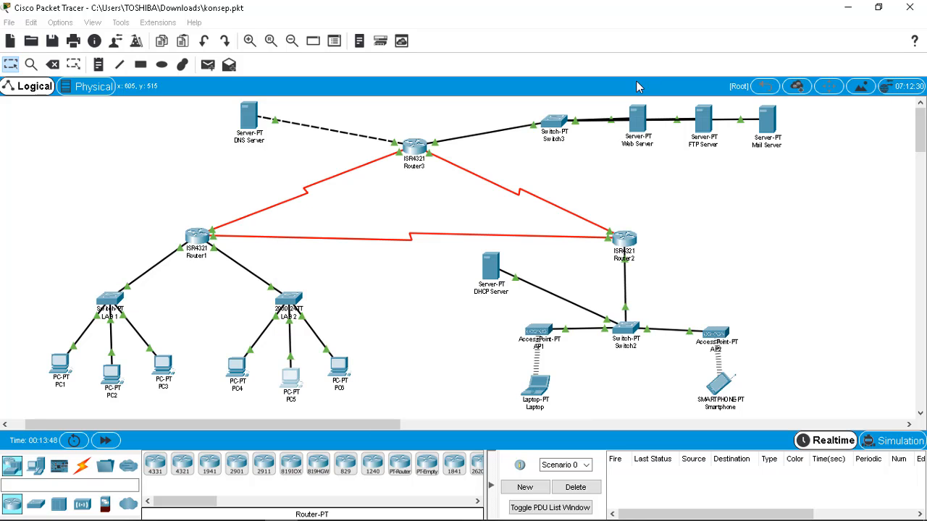
Check PC6's IP configuration, including its default gateway and DNS server
click(345, 369)
click(380, 103)
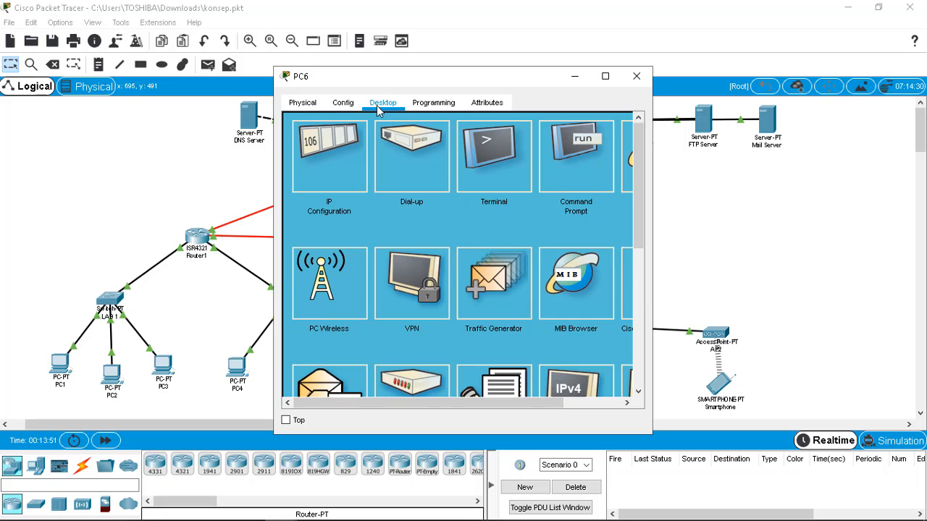
click(340, 155)
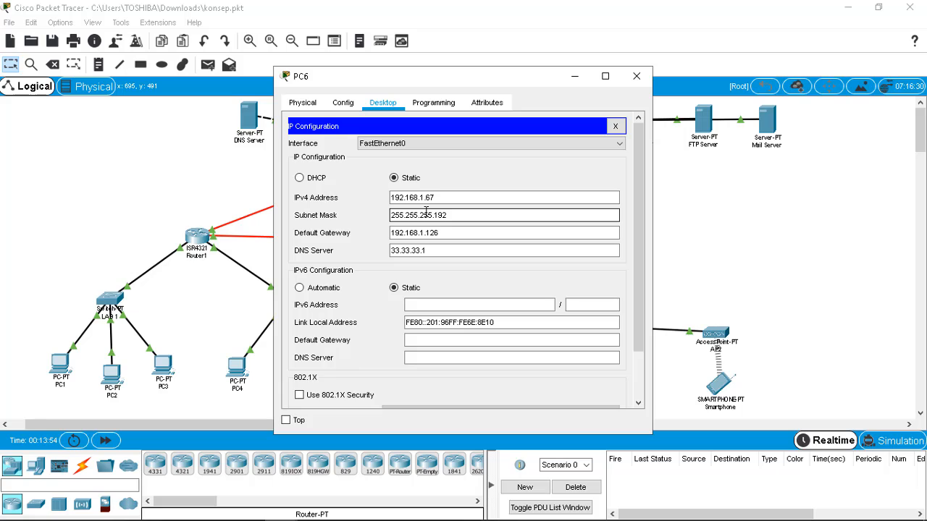
click(442, 232)
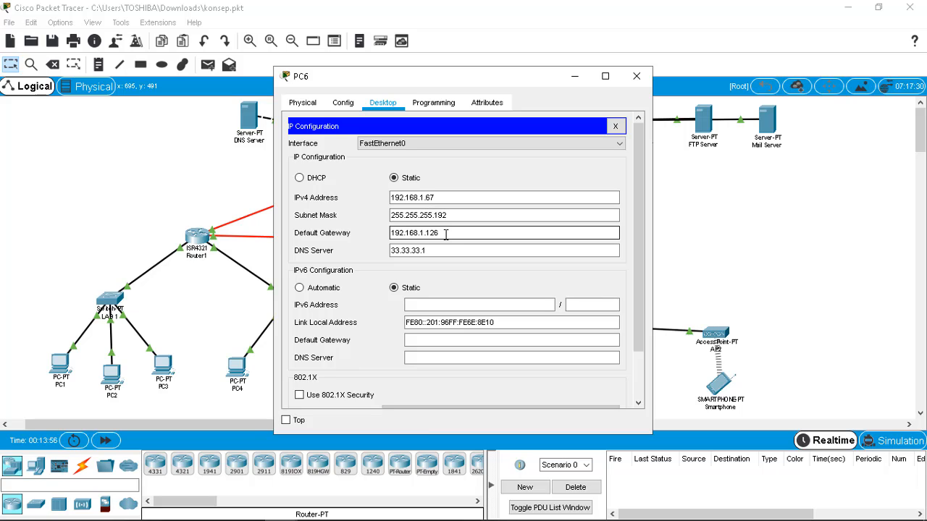
click(441, 251)
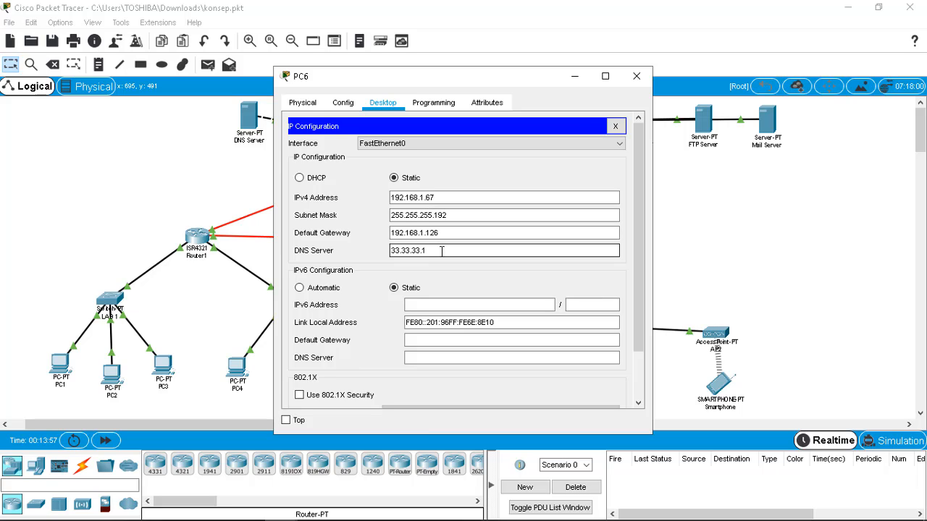
click(636, 76)
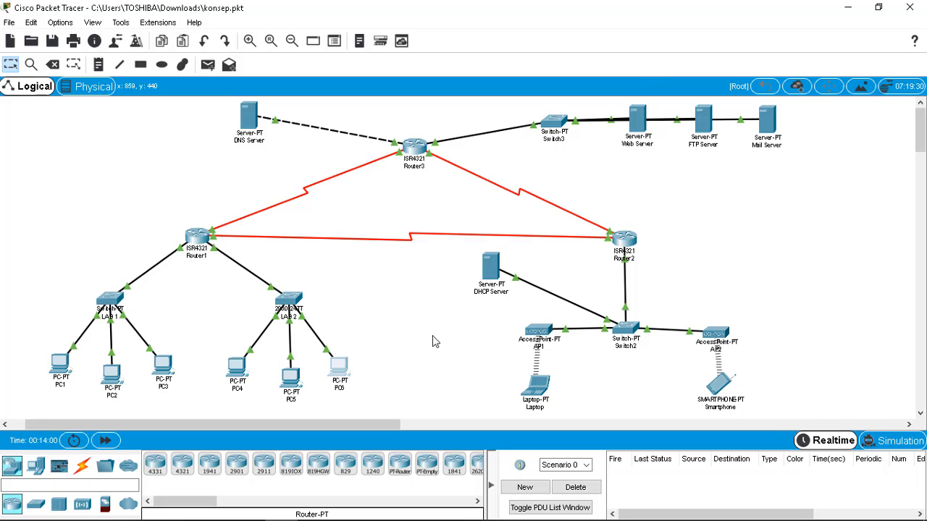
Review Router1's RIP networks and the IP settings of its GigabitEthernet0/0/0 and GigabitEthernet0/0/1 interfaces
click(200, 240)
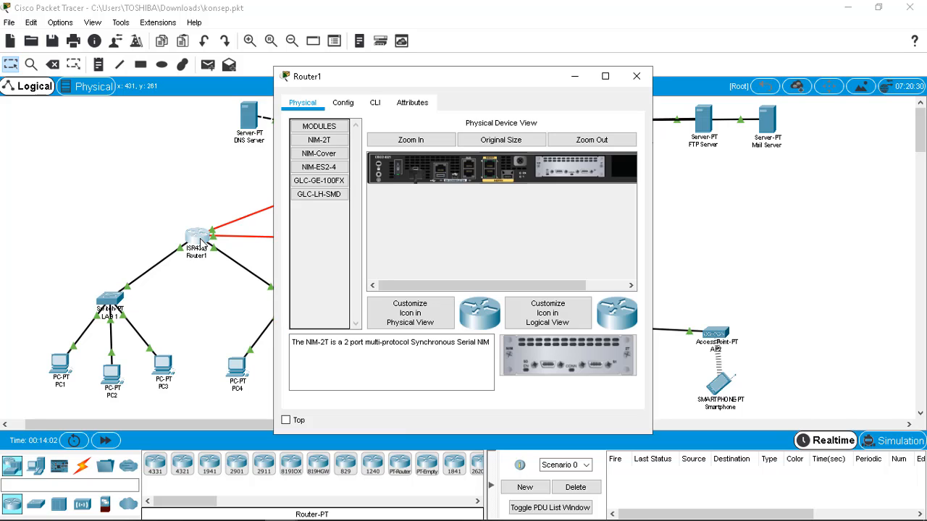
click(343, 103)
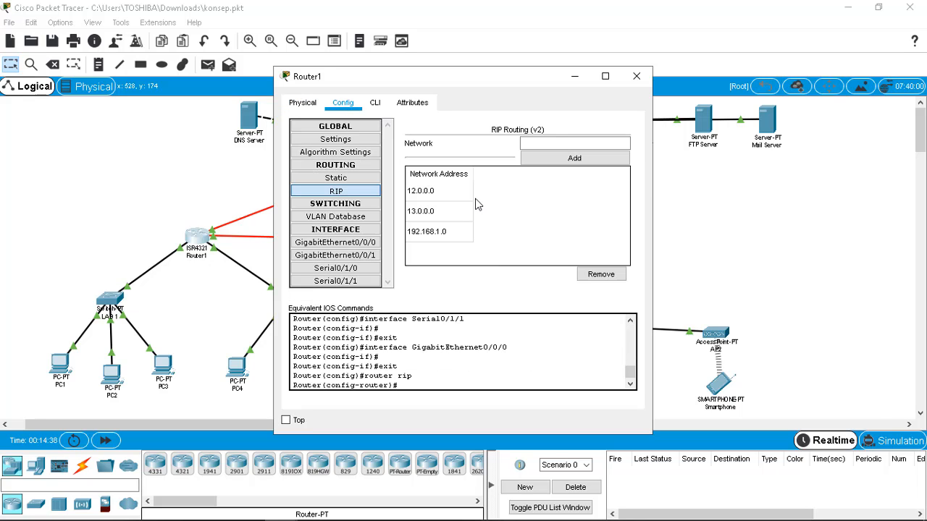
click(364, 244)
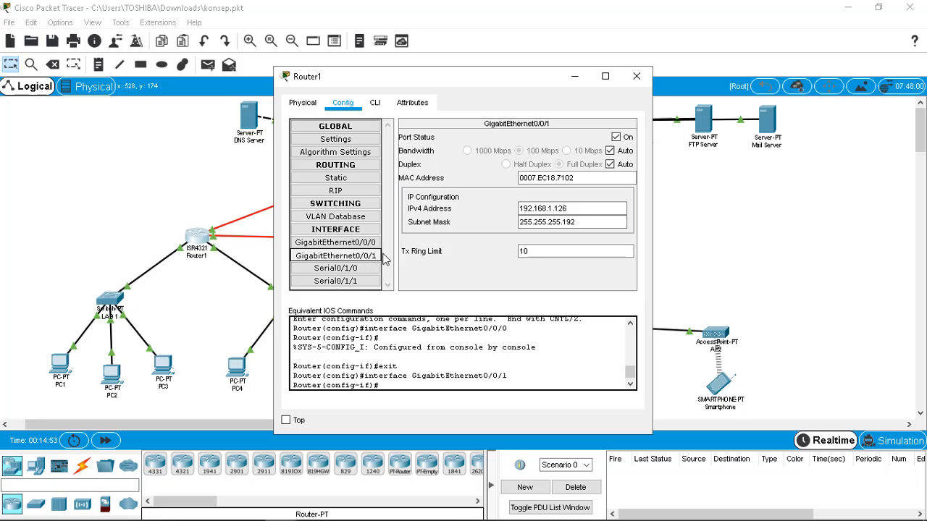
click(519, 226)
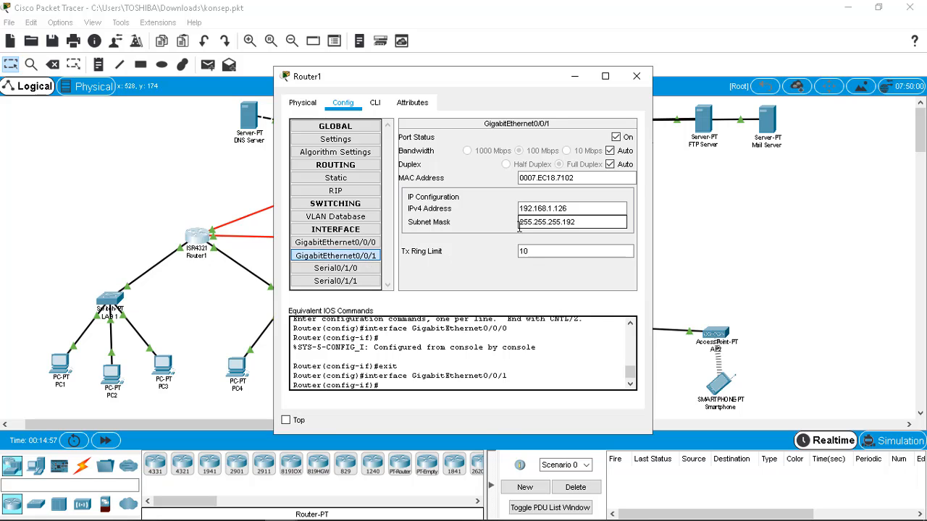
click(550, 208)
Review the IPv4 addresses and subnet masks of Router1's Serial0/1/0 and Serial0/1/1 interfaces
click(373, 270)
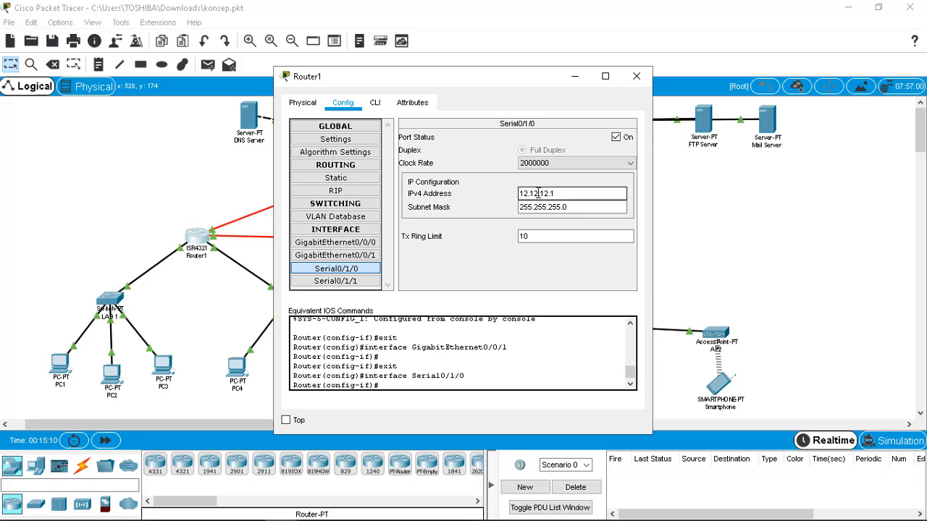
click(351, 281)
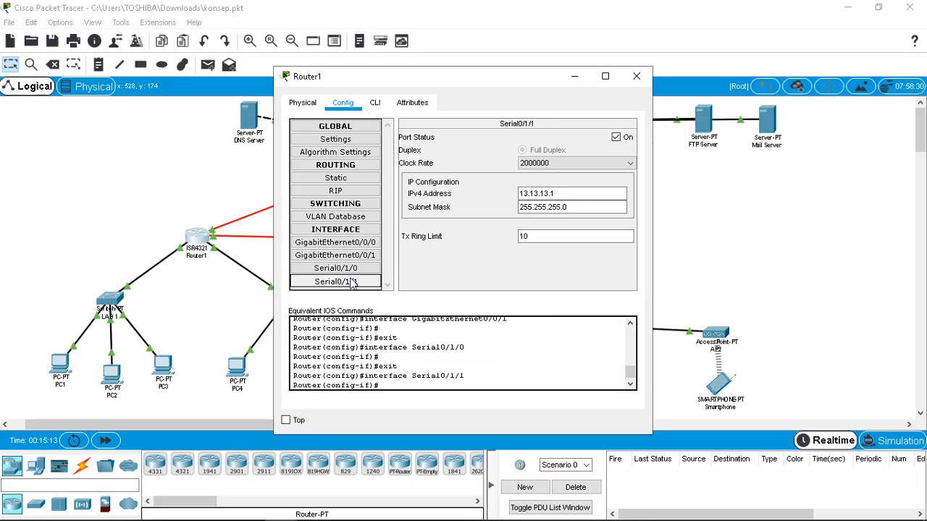
click(580, 210)
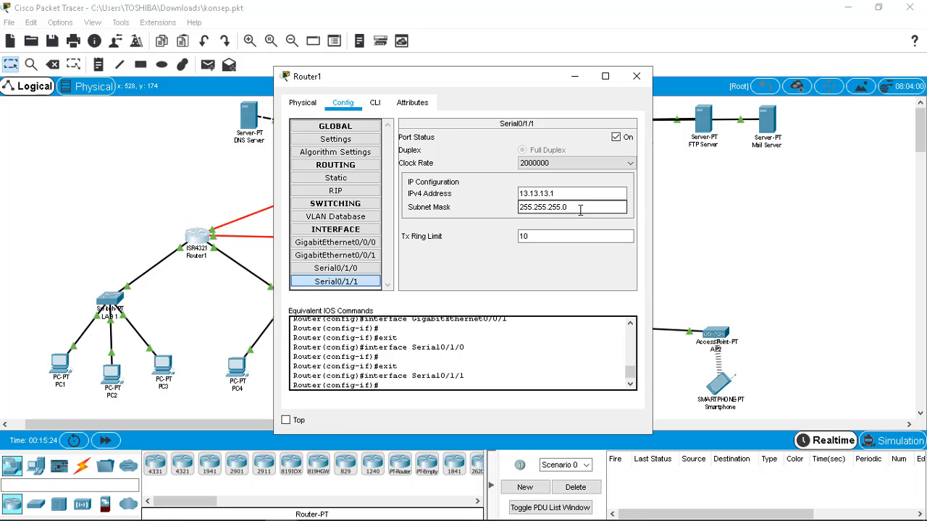
click(636, 77)
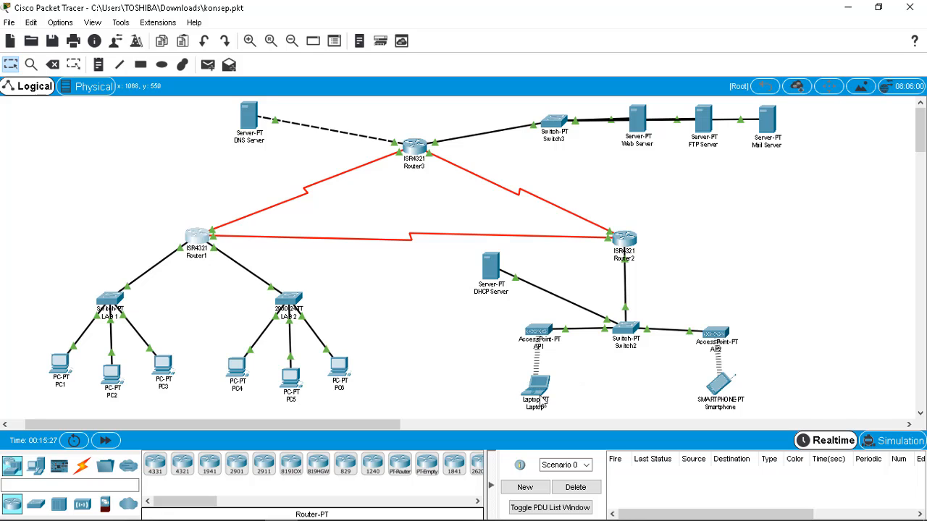
Check the IP configuration of the Laptop's Wireless0 interface
click(536, 391)
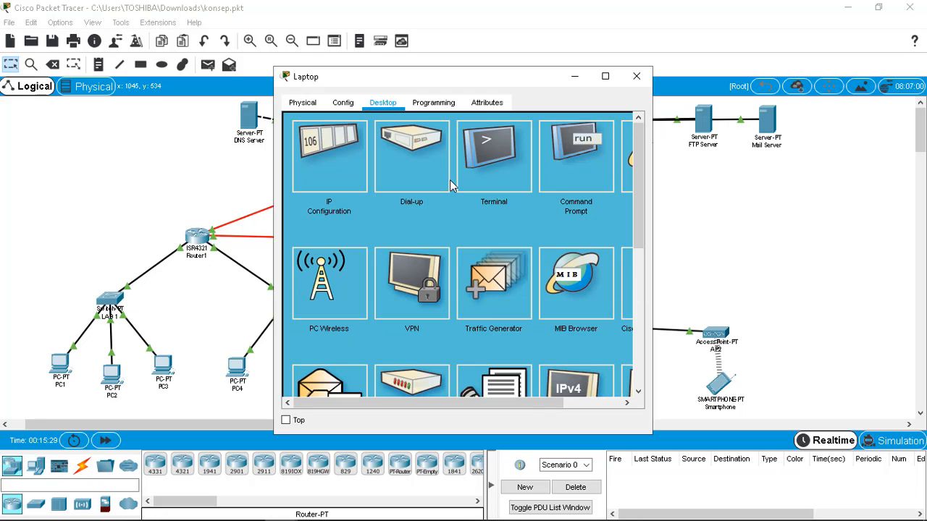
click(331, 146)
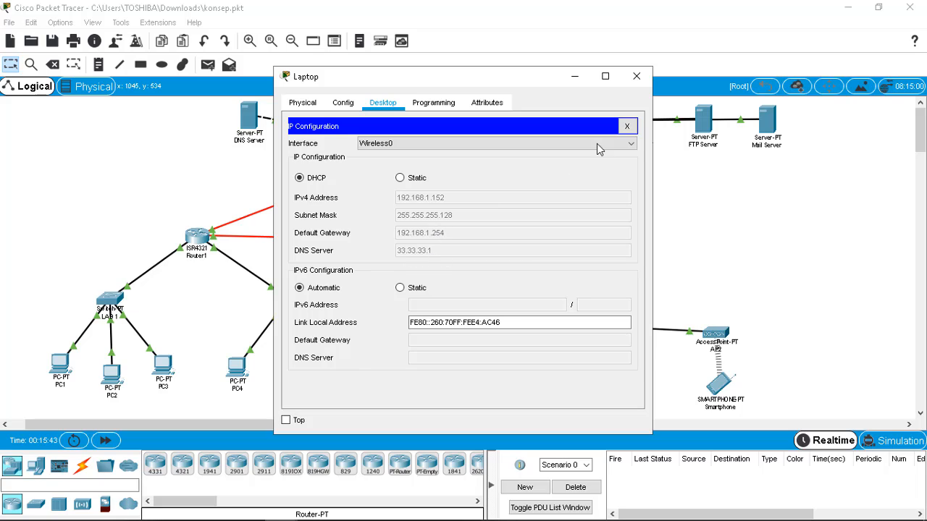
click(636, 76)
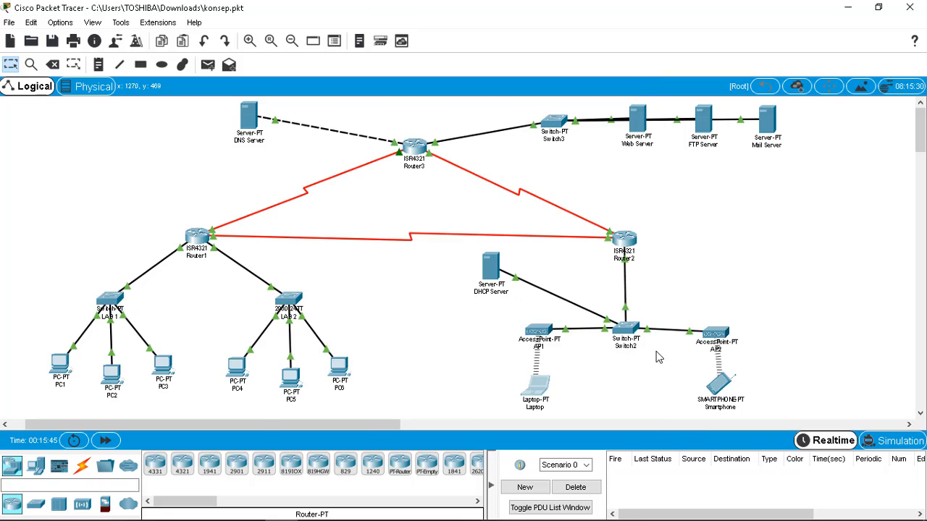
Check the IP configuration of the Smartphone's Wireless0 interface
click(721, 388)
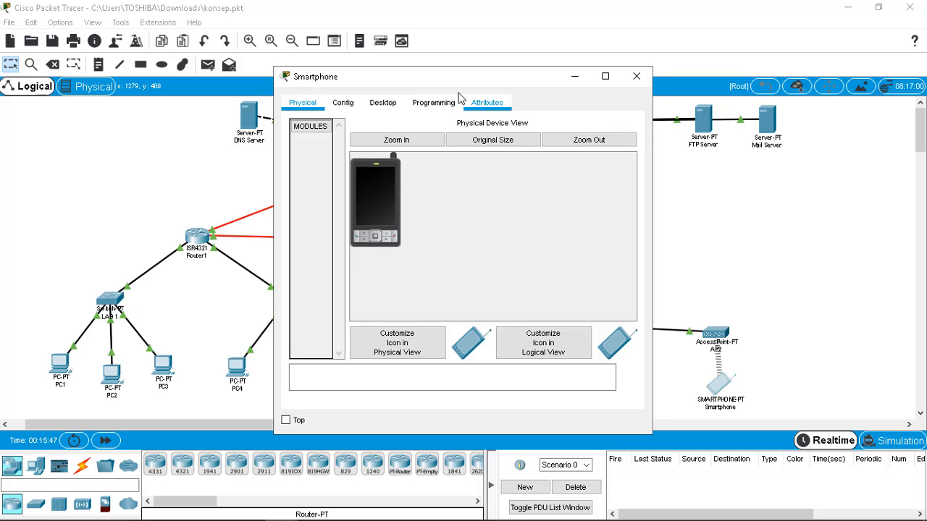
click(384, 106)
click(333, 174)
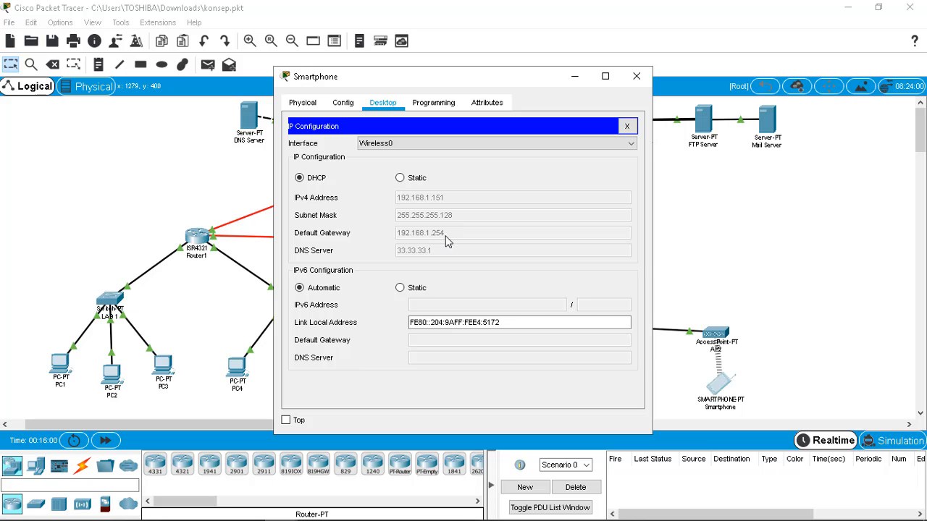
click(636, 76)
Review Router2's RIP networks and the IP settings of its GigabitEthernet0/0/0 and GigabitEthernet0/0/1 interfaces
click(632, 241)
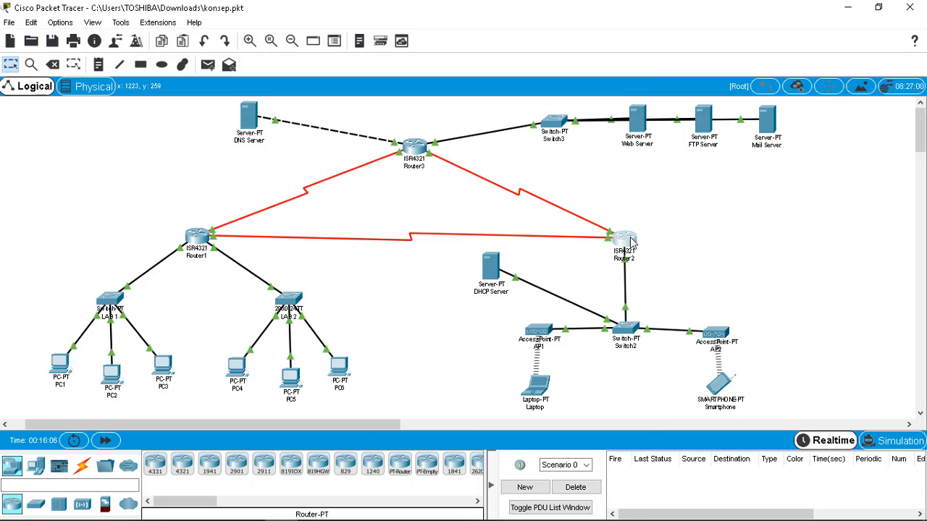
click(352, 105)
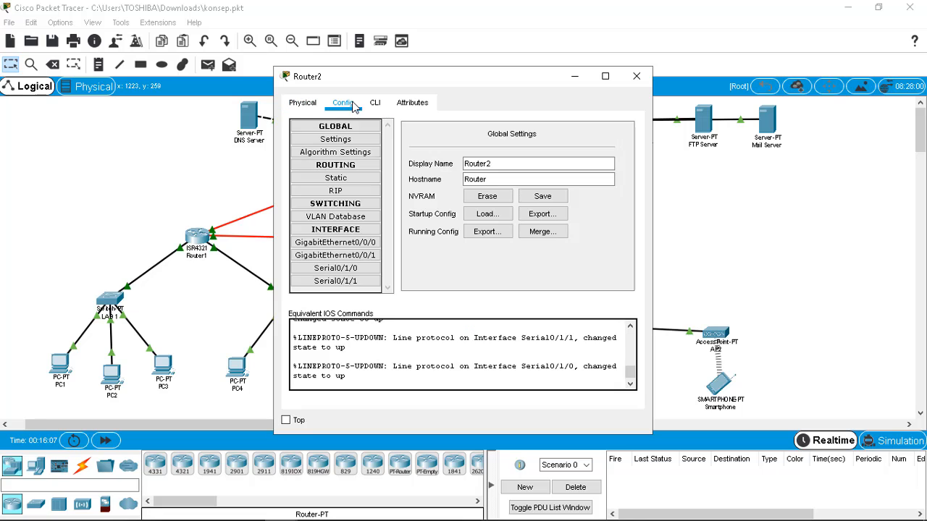
click(367, 192)
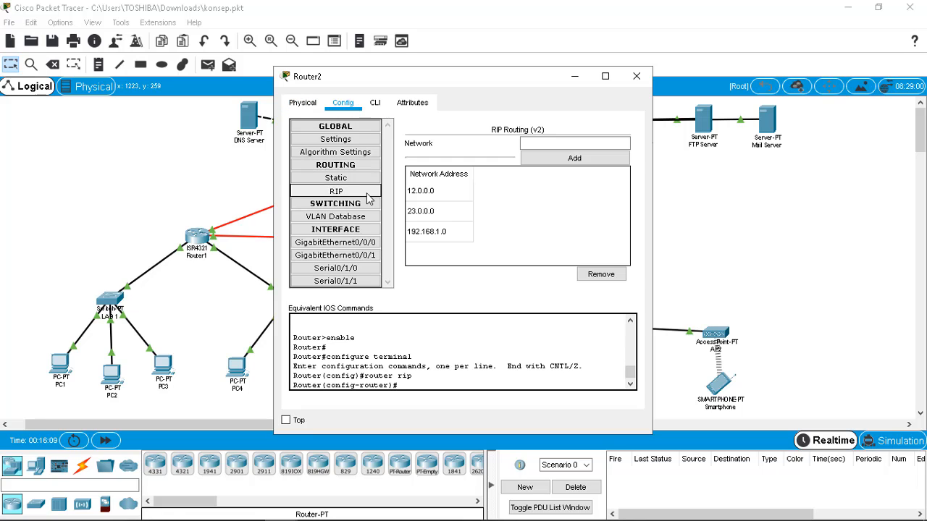
click(373, 244)
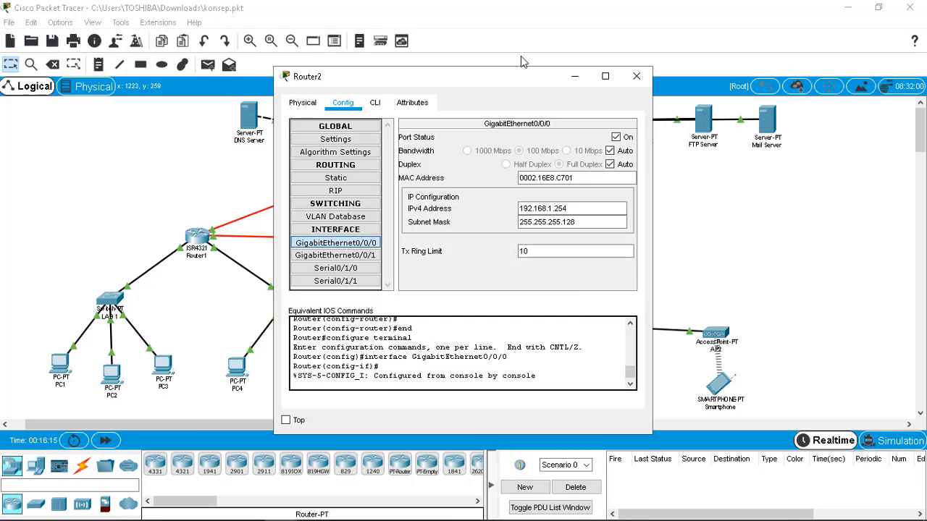
mouse_move(518, 75)
mouse_down()
mouse_move(419, 87)
mouse_move(401, 78)
mouse_up()
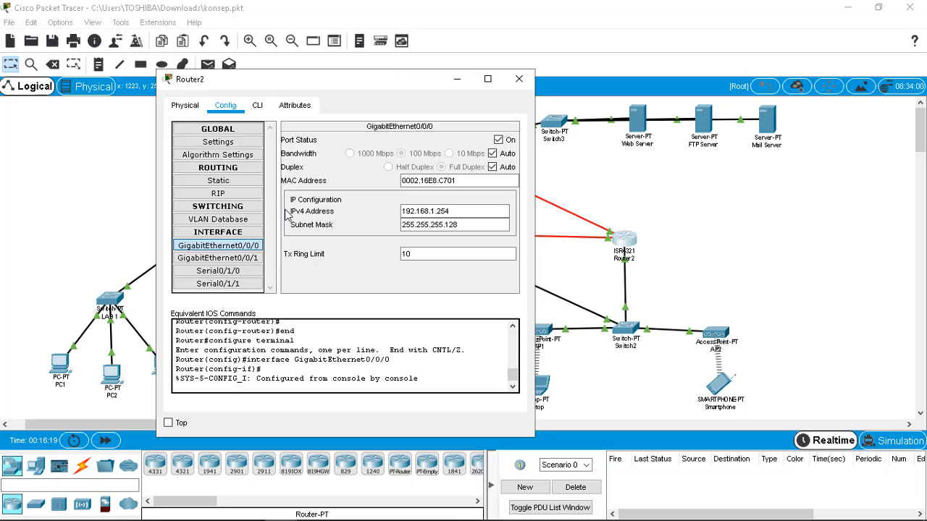
click(244, 260)
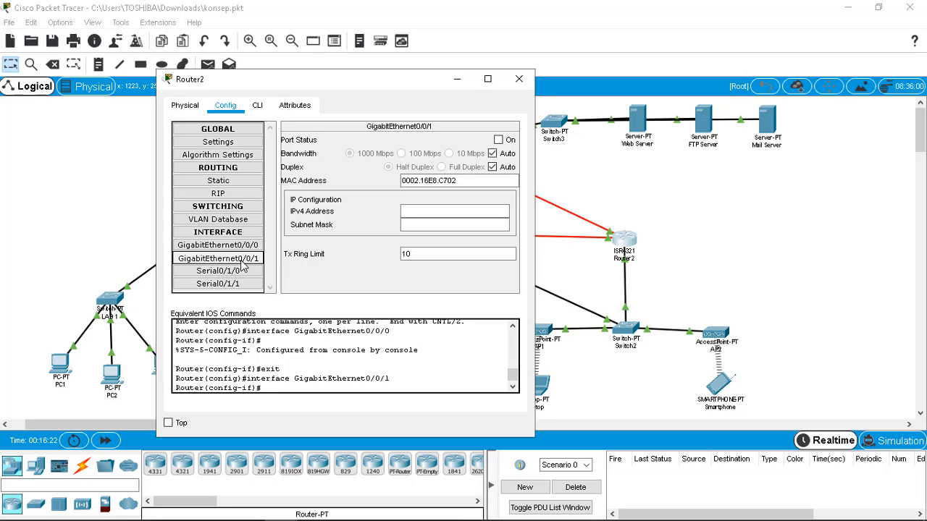
Review the IPv4 addresses and subnet masks of Router2's Serial0/1/0 and Serial0/1/1 interfaces
click(243, 273)
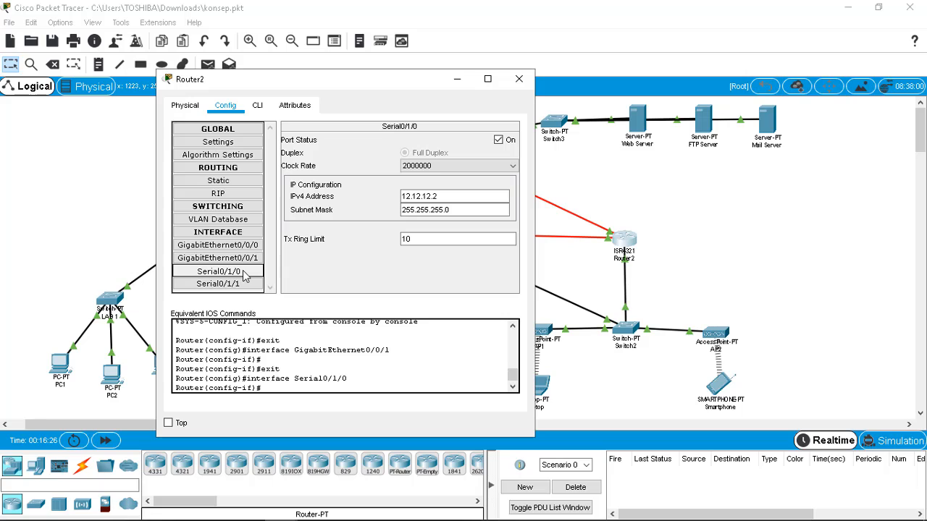
click(443, 197)
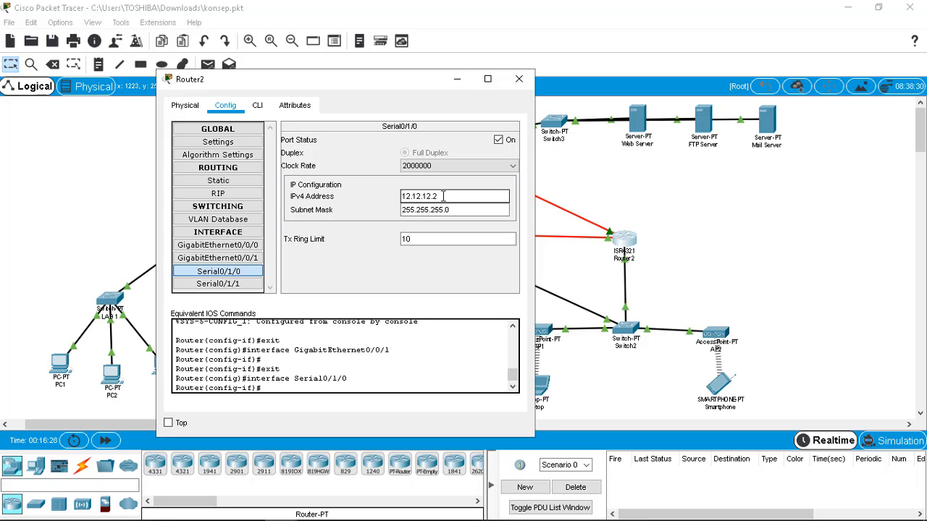
click(431, 208)
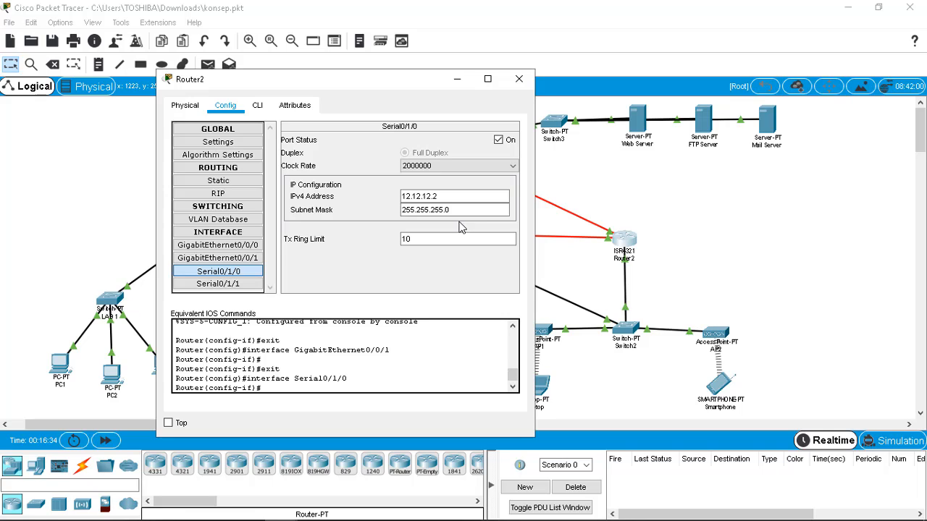
click(248, 286)
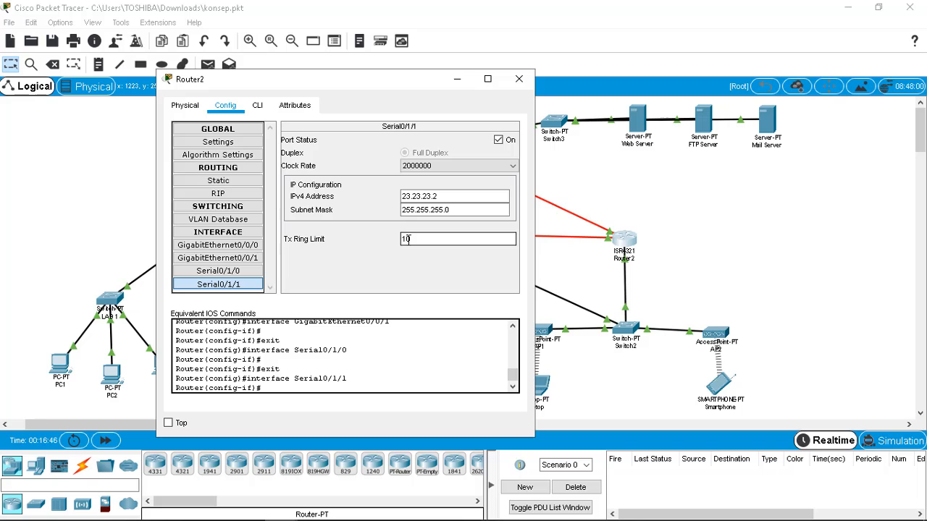
click(519, 79)
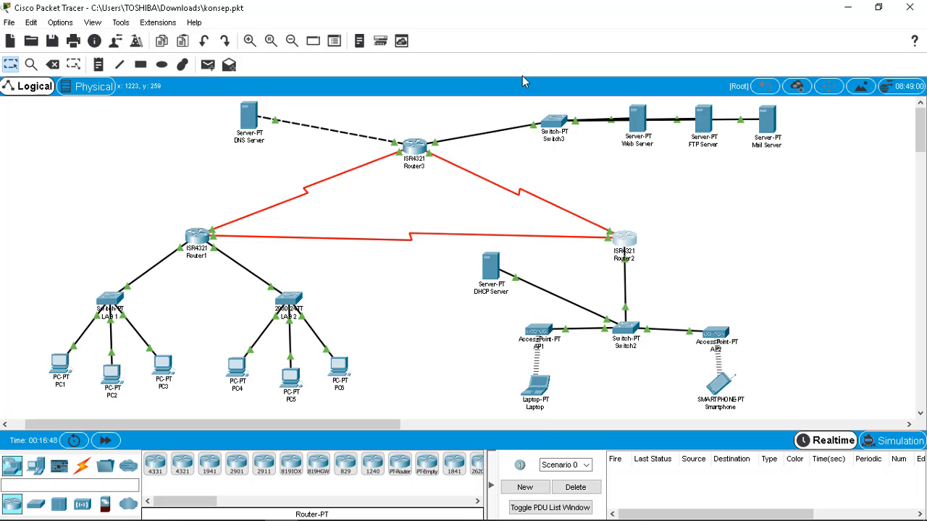
Review Router3's RIP networks and the IP settings of its GigabitEthernet0/0/0 and GigabitEthernet0/0/1 interfaces
click(414, 147)
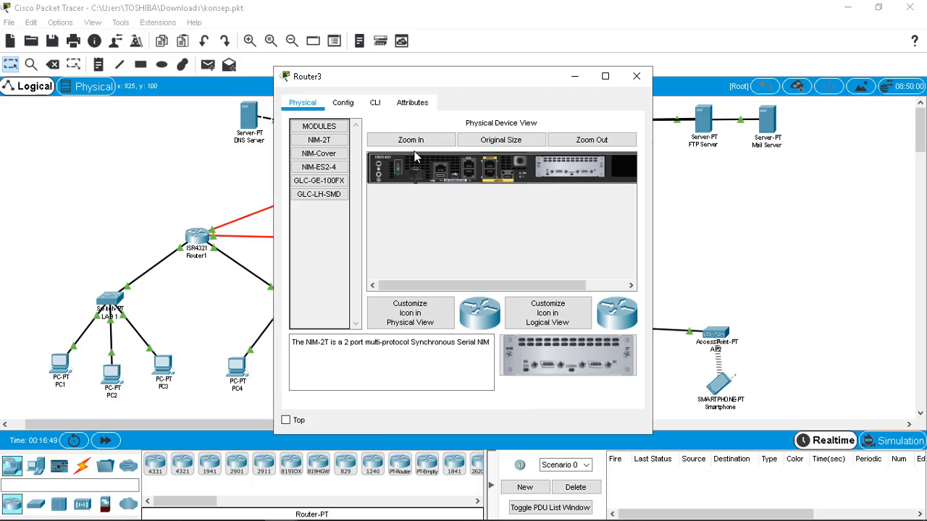
click(343, 103)
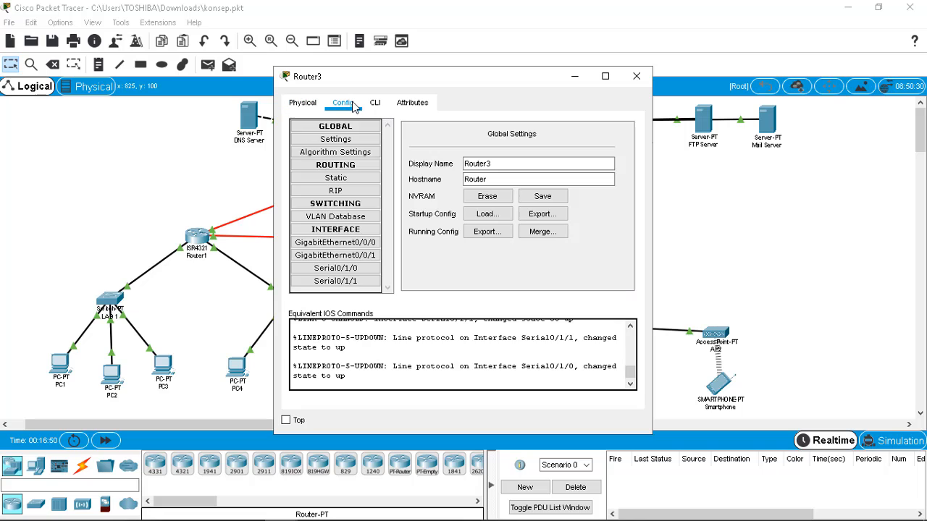
click(349, 192)
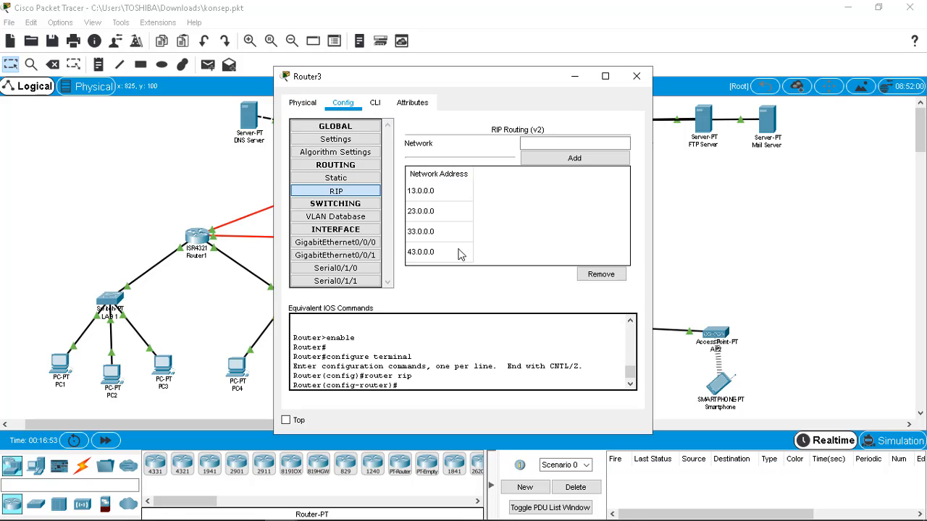
click(354, 244)
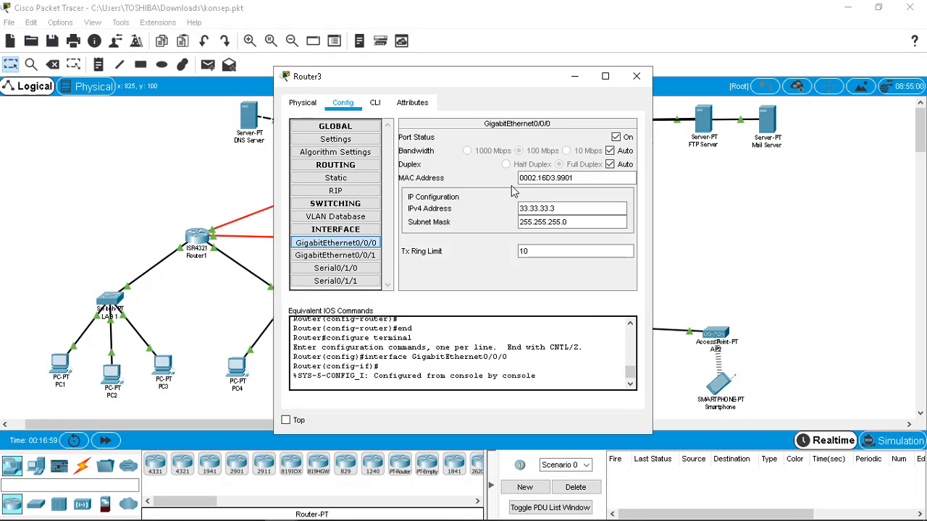
click(523, 208)
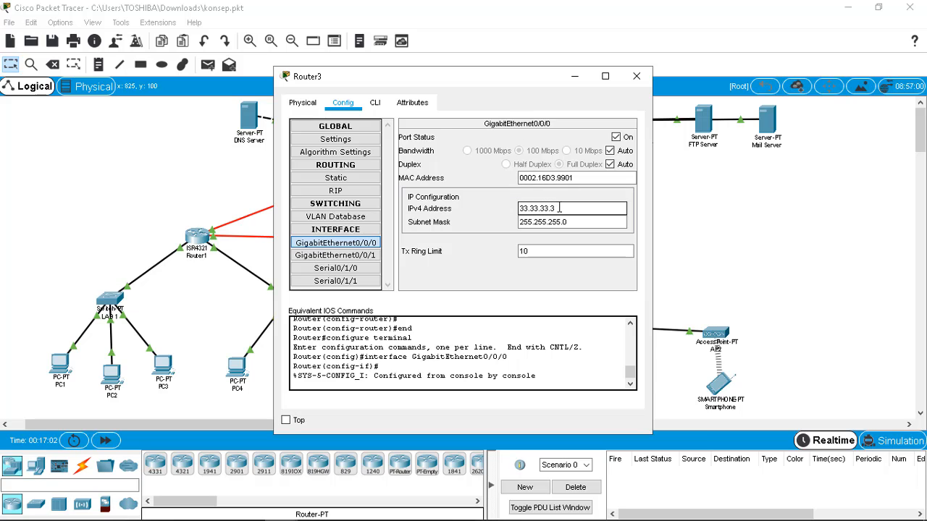
click(548, 222)
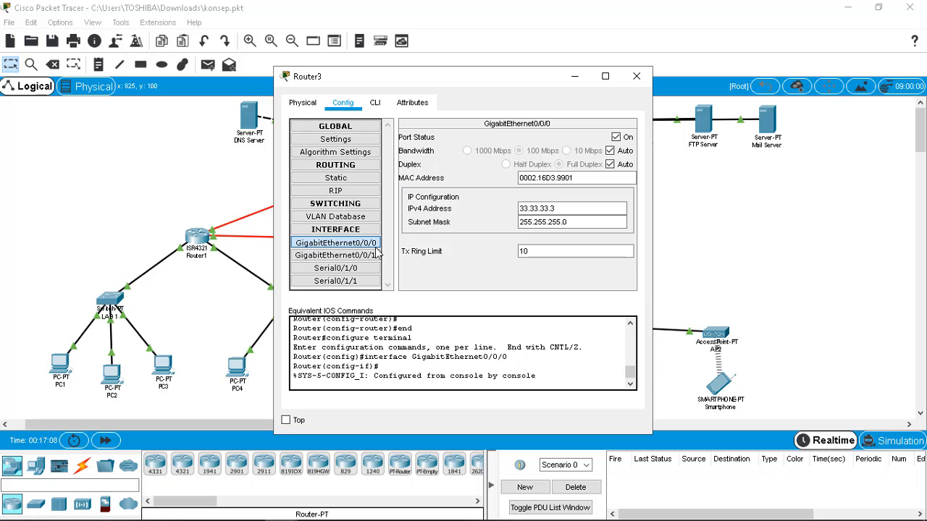
click(367, 257)
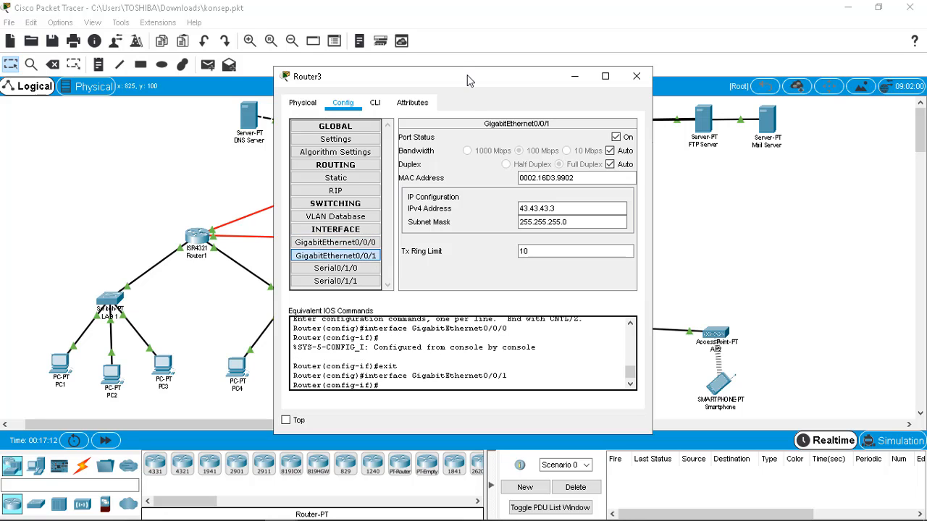
drag(467, 76, 680, 164)
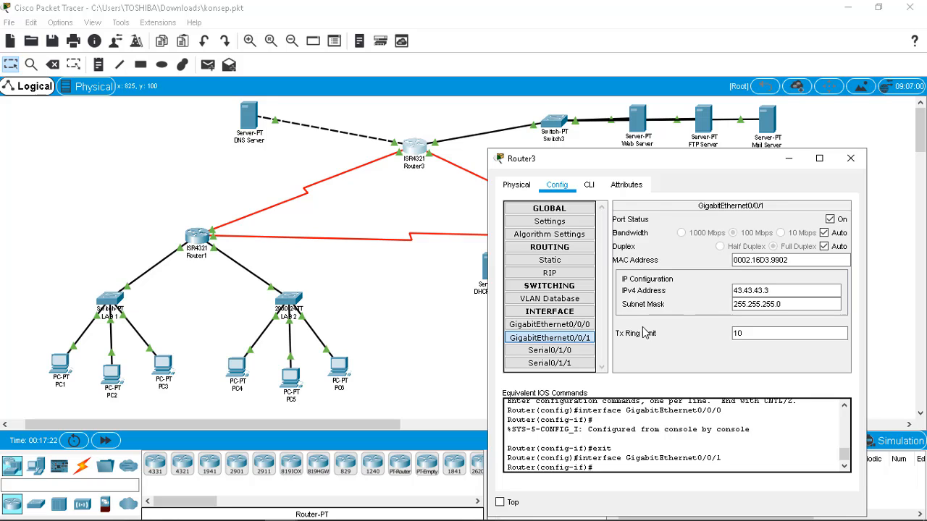
Review the IPv4 addresses and subnet masks of Router3's Serial0/1/0 and Serial0/1/1 interfaces
click(575, 351)
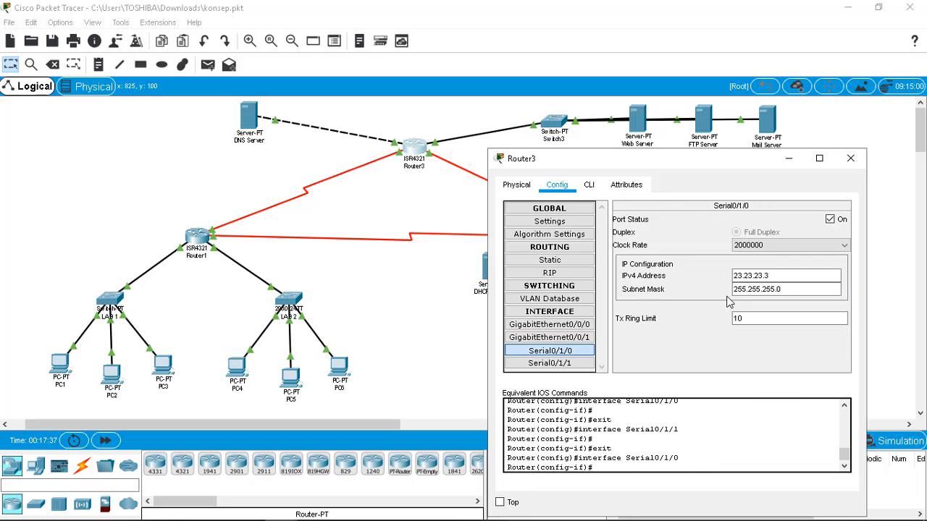
click(575, 363)
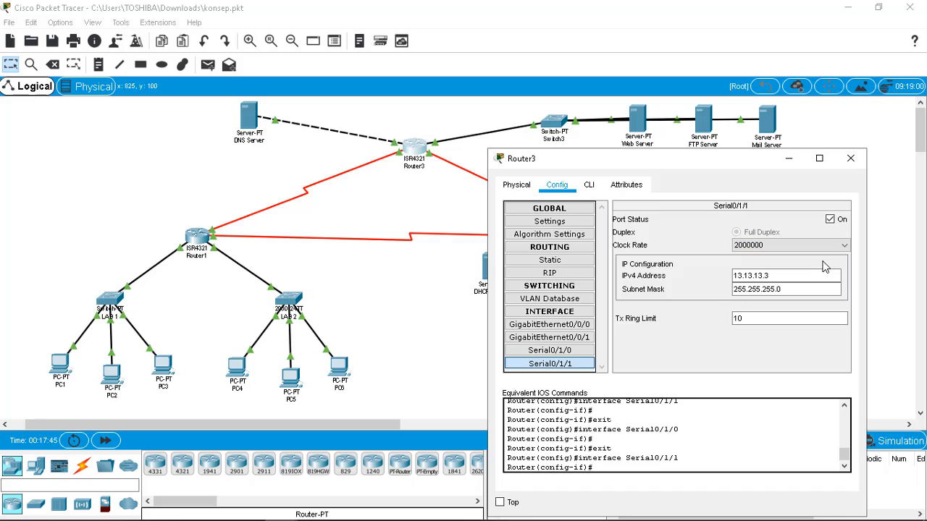
click(851, 160)
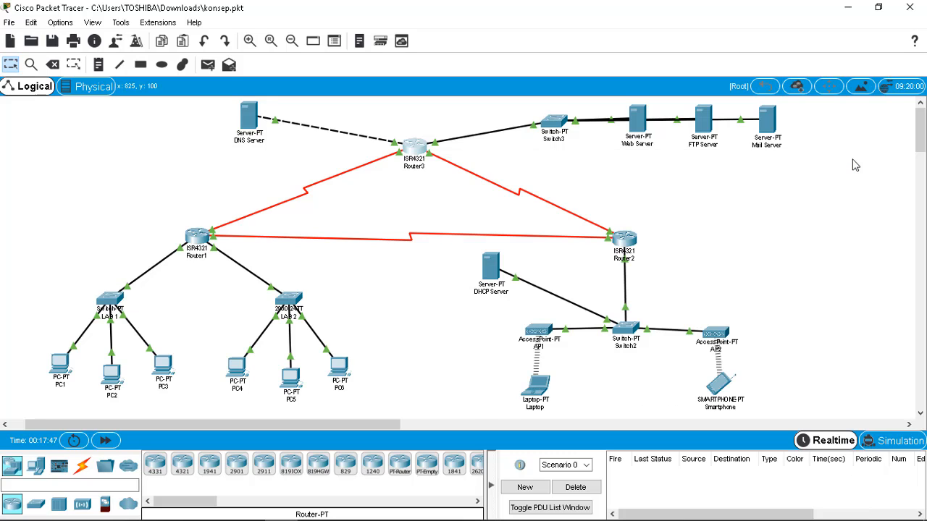
Test PC1's connection to the server network by running ping 43.43.43.1 in its Command Prompt
mouse_move(636, 237)
click(60, 364)
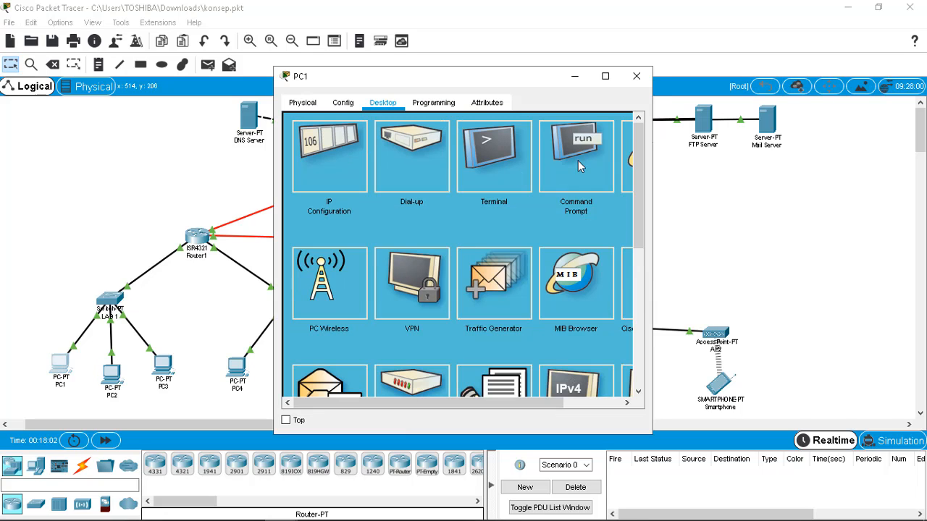
click(577, 161)
text(ping)
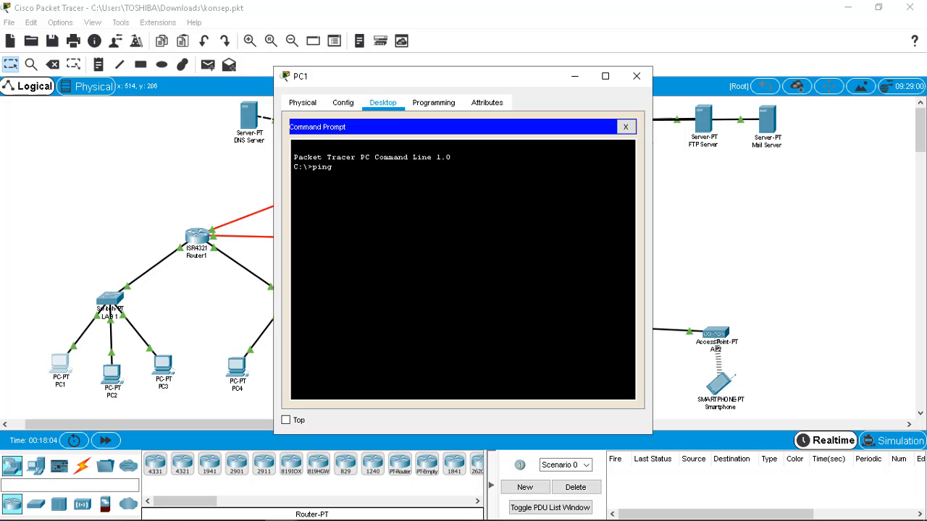
text( 43.43.43.1)
key(Return)
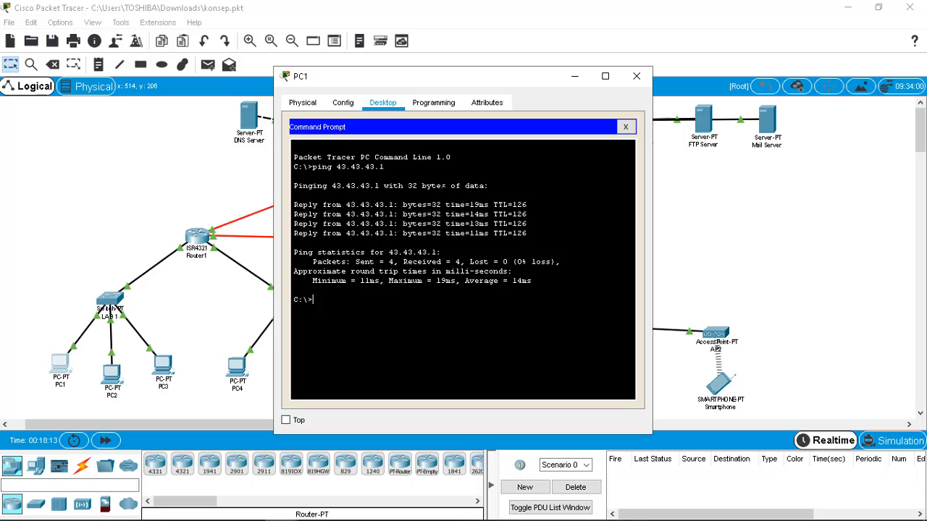
click(629, 76)
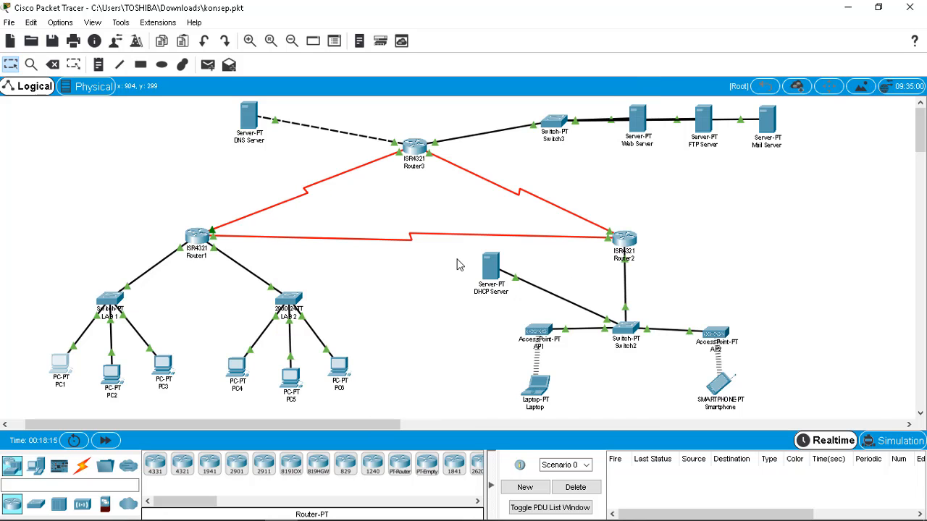
Test PC4's connection to the server network by running ping 43.43.43.1 in its Command Prompt
click(239, 371)
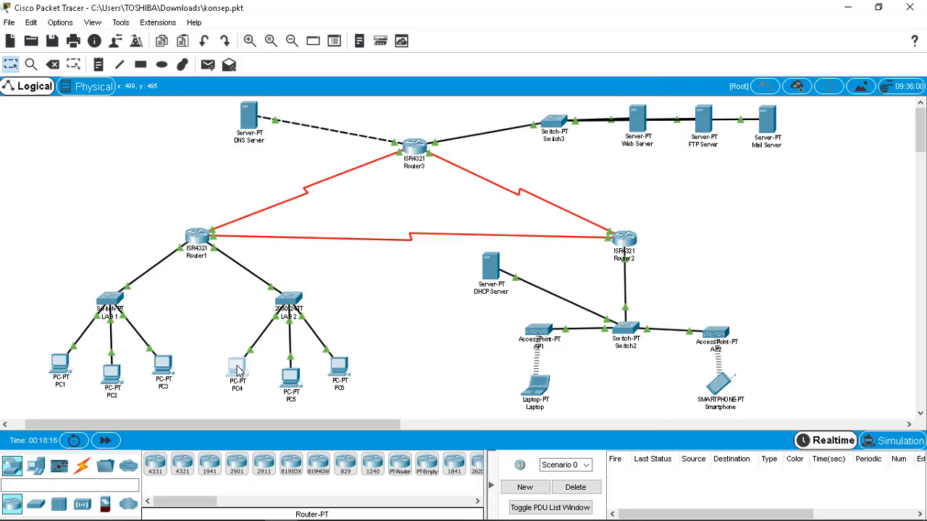
click(550, 165)
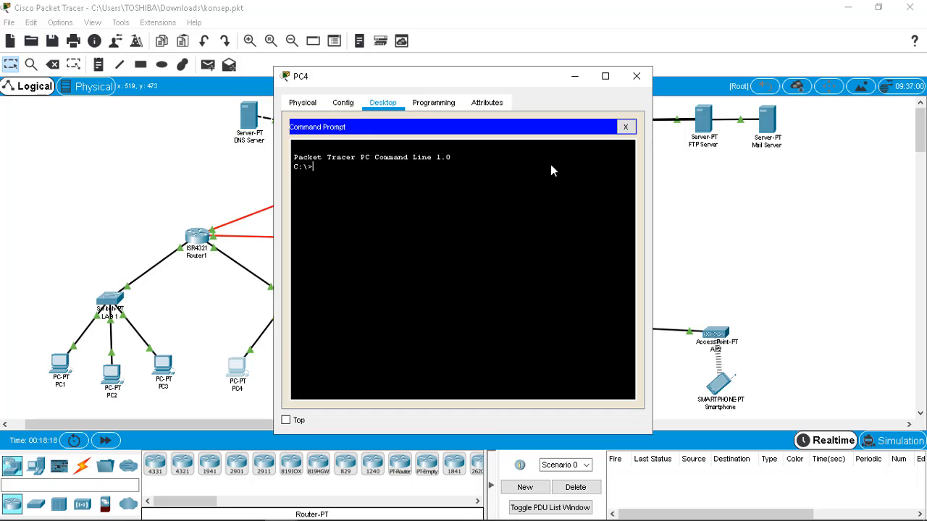
text(ping 43.43.43.1)
key(Return)
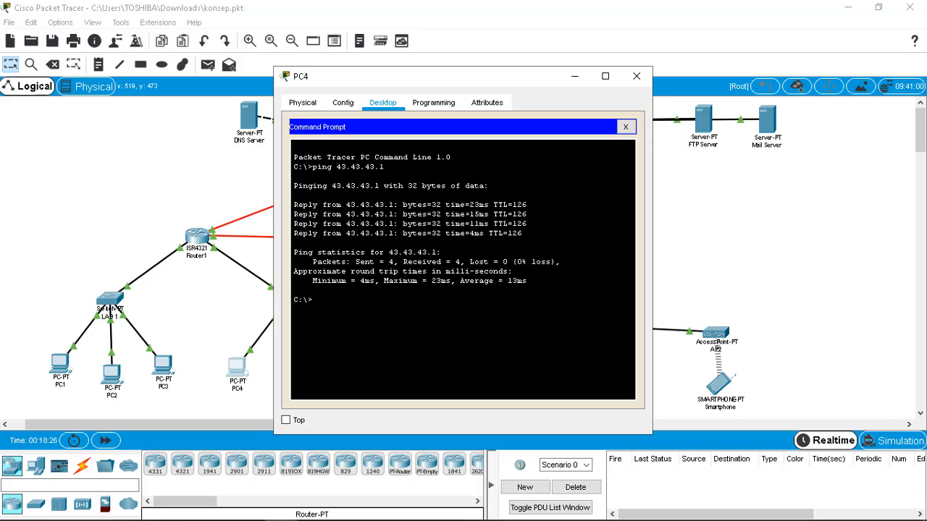
click(636, 76)
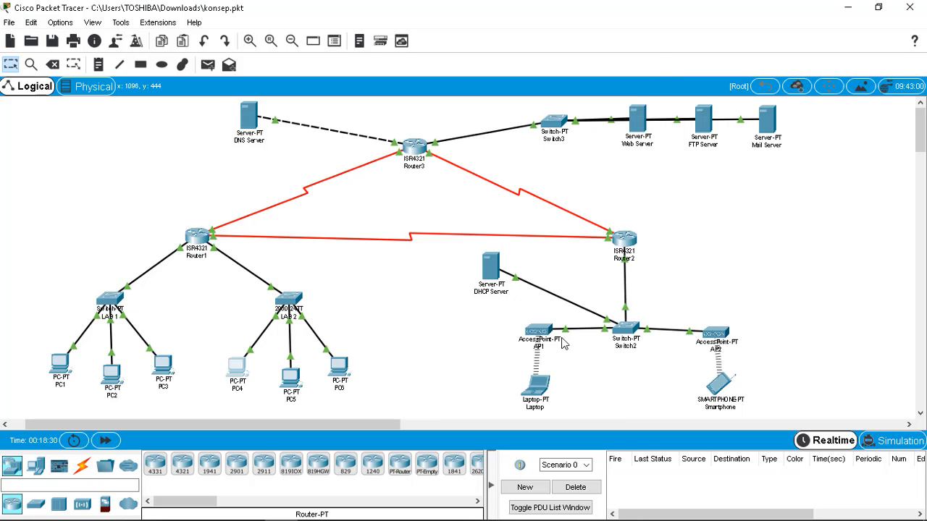
Test the Laptop's connection to the server network by running ping 43.43.43.1 in its Command Prompt
click(542, 390)
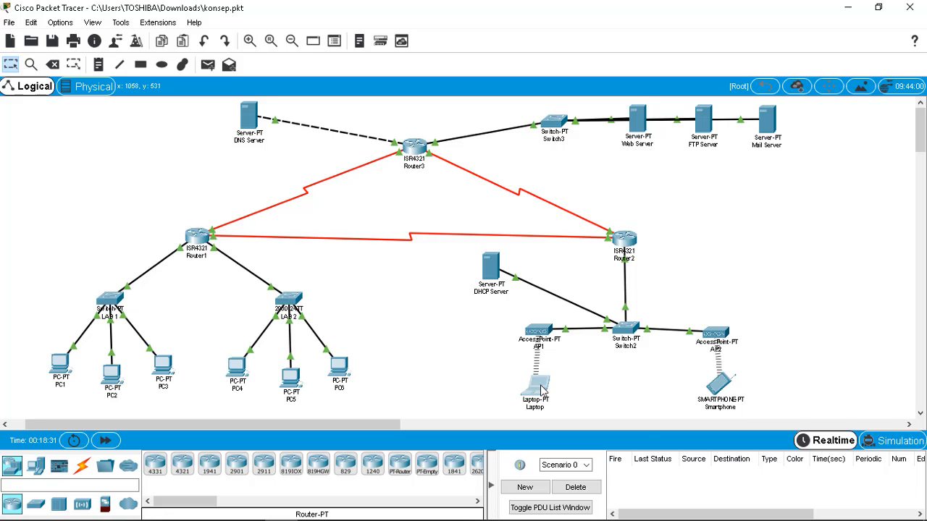
click(549, 167)
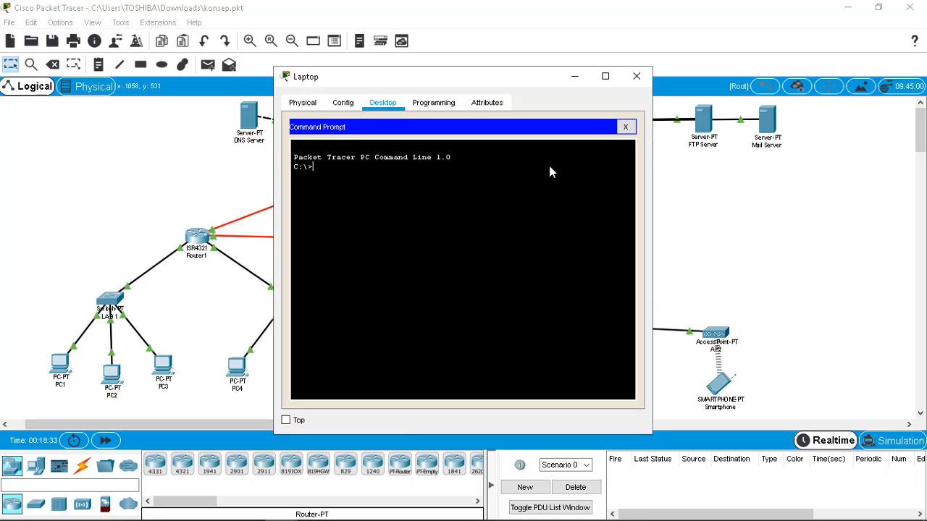
text(ping 43.43.43.1)
key(Return)
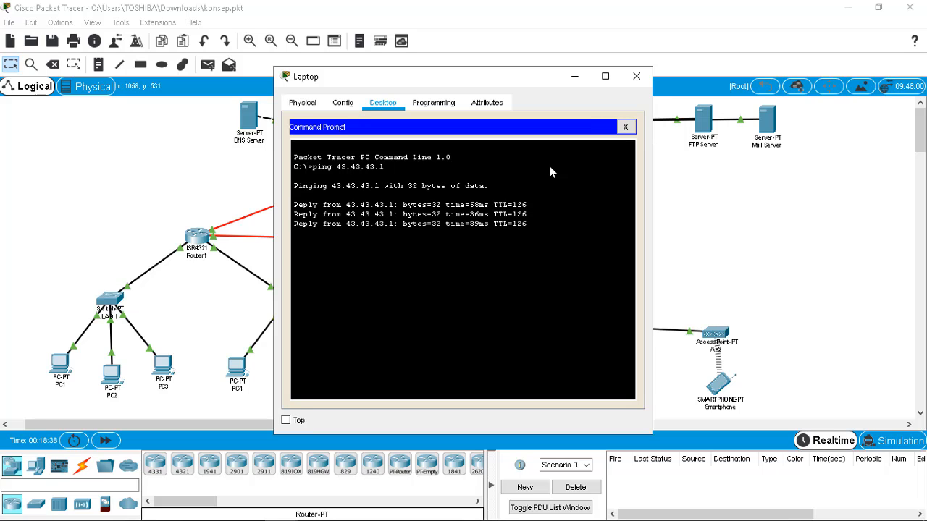
Test the Smartphone's connection to the server network by running ping 43.43.43.1 in its Command Prompt
click(636, 75)
click(721, 384)
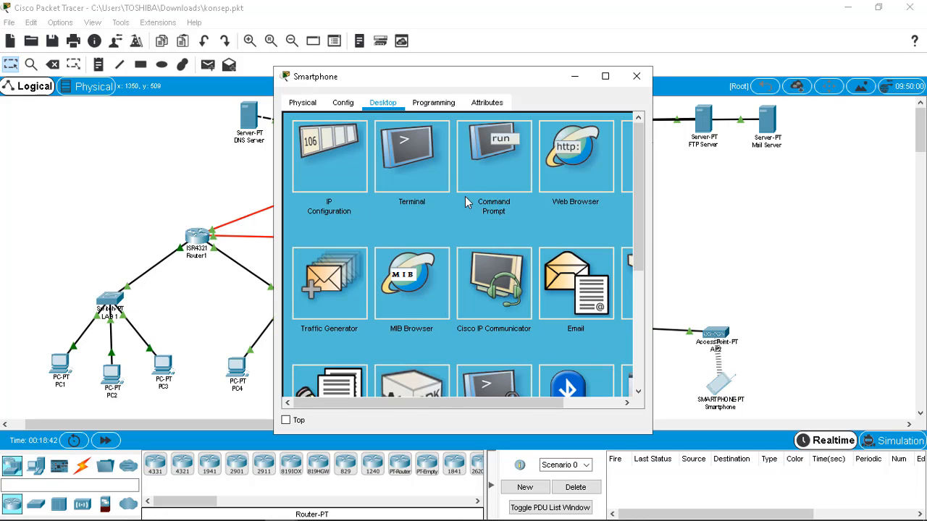
click(503, 166)
text(pin)
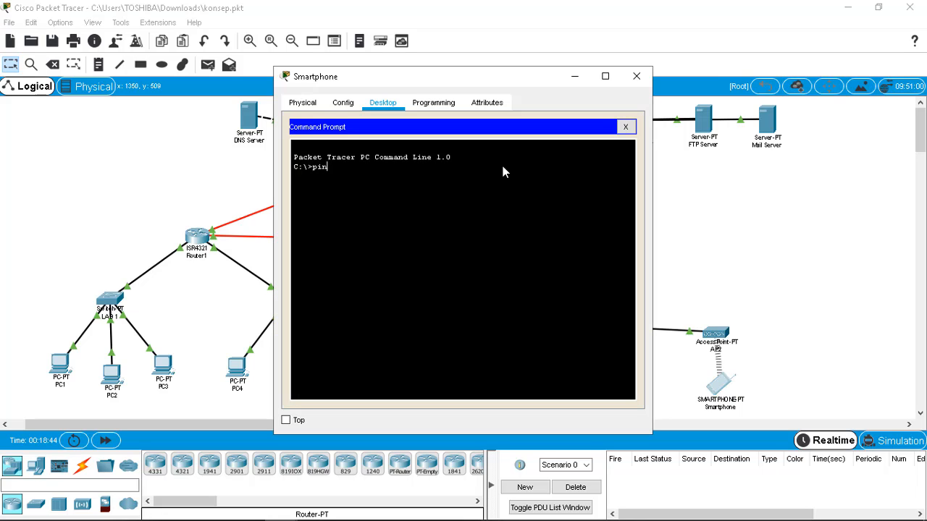
text(g 43)
key(BackSpace)
text(43.43.43.1)
key(Return)
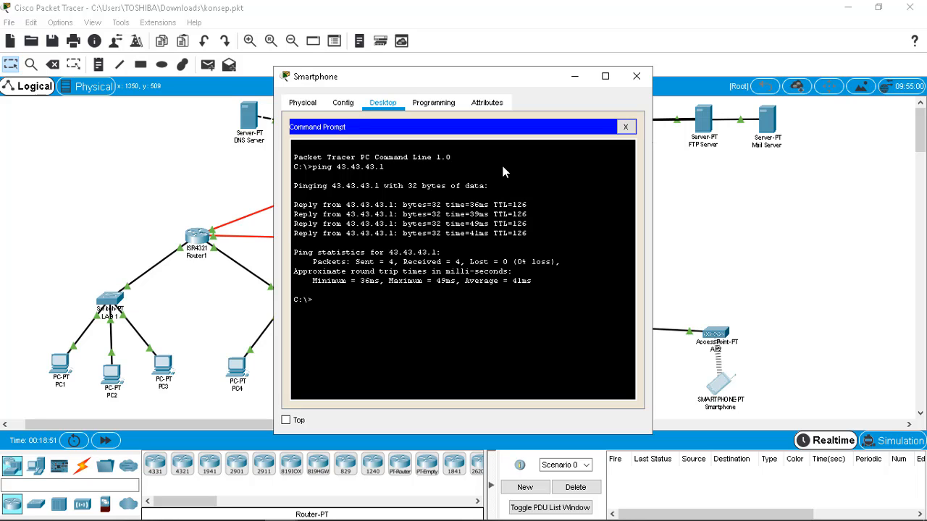
click(636, 76)
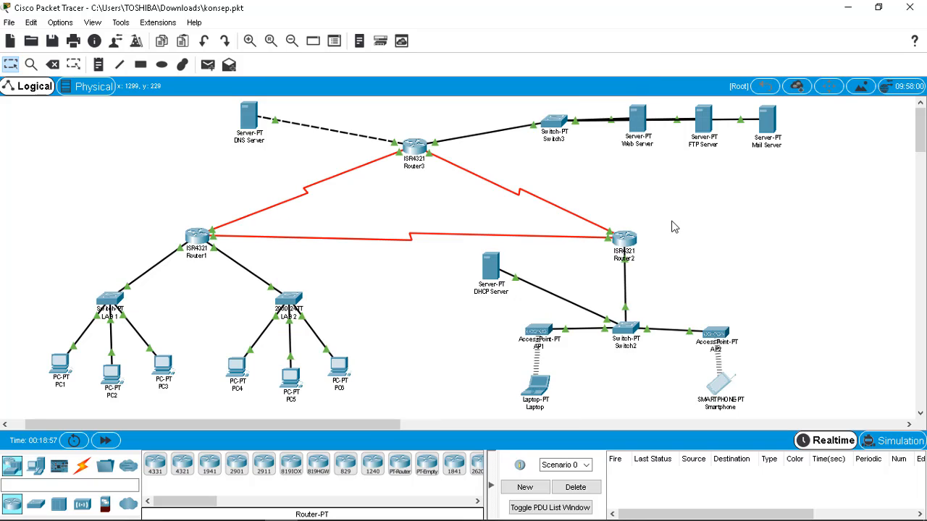
Review index.html in the Web Server's HTTP service and save it, overwriting the existing file
click(641, 124)
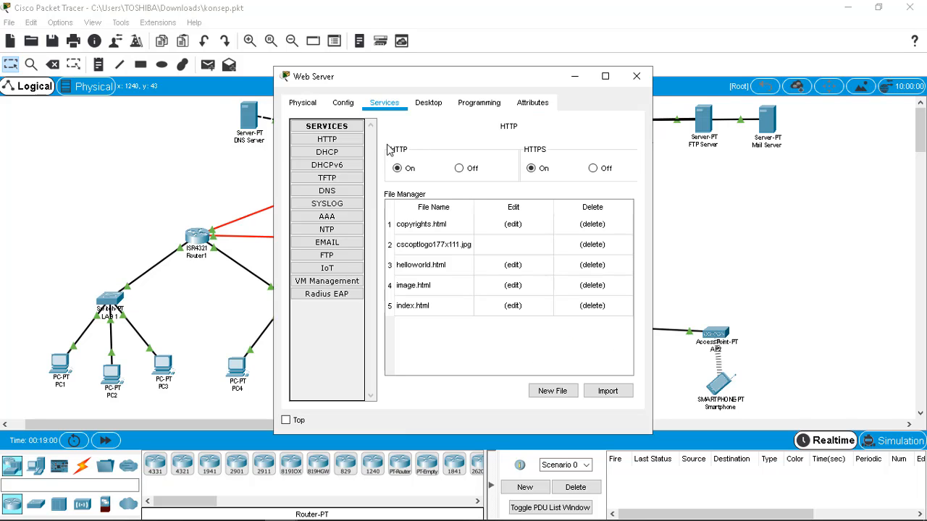
click(340, 143)
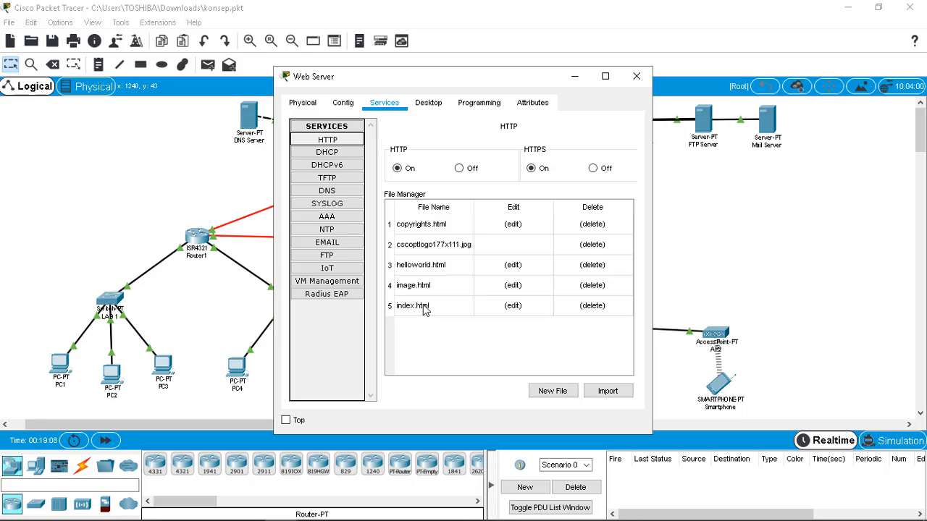
click(515, 305)
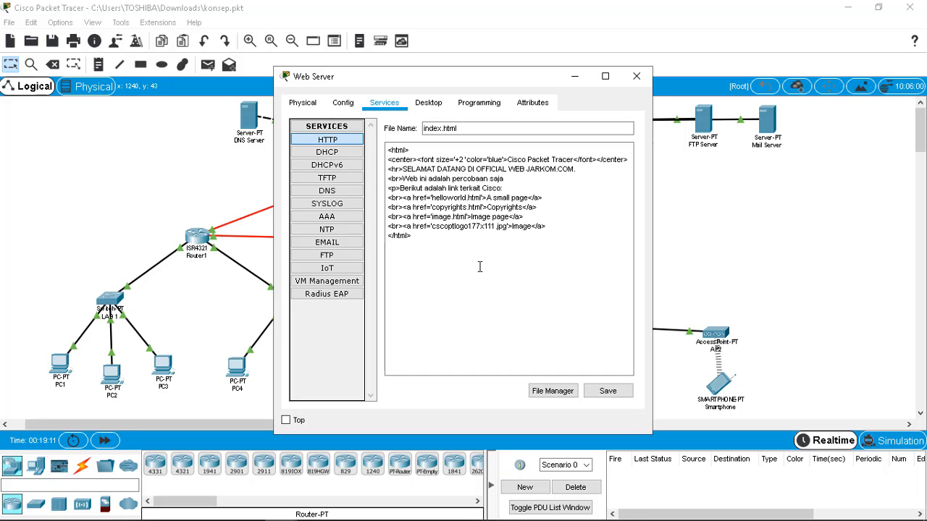
click(604, 393)
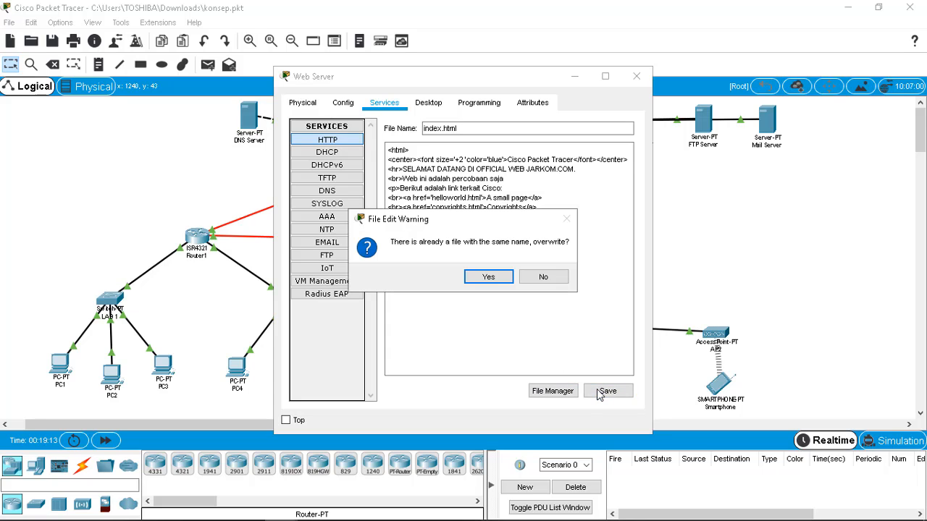
click(500, 279)
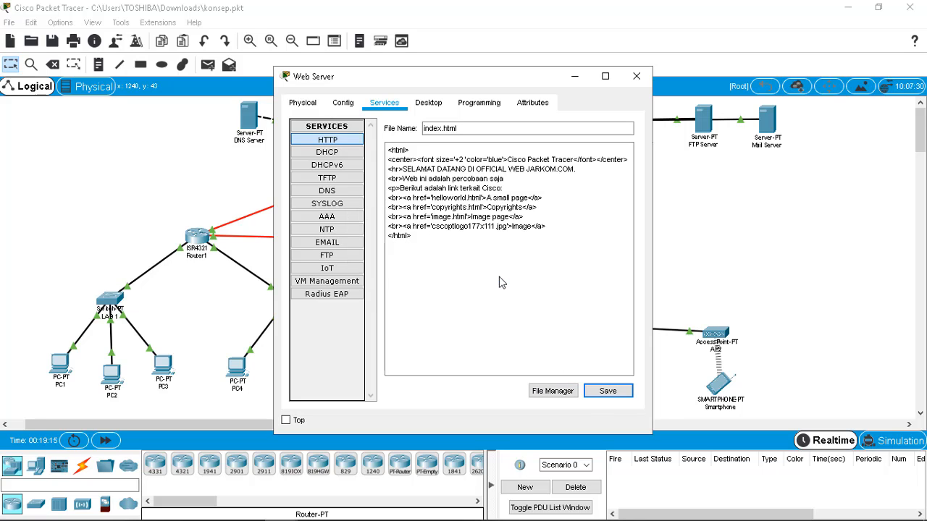
click(636, 78)
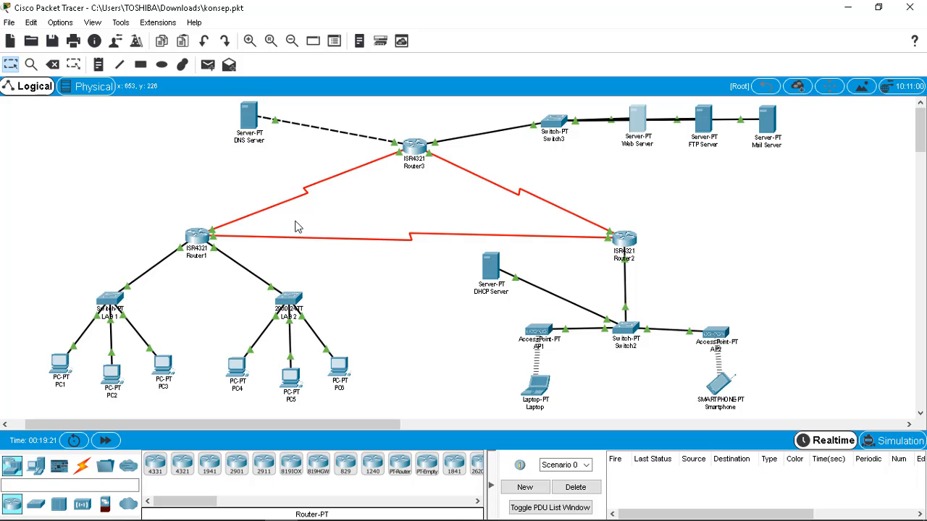
Test web access from PC1 by loading 43.43.43.1 in its Web Browser
click(62, 367)
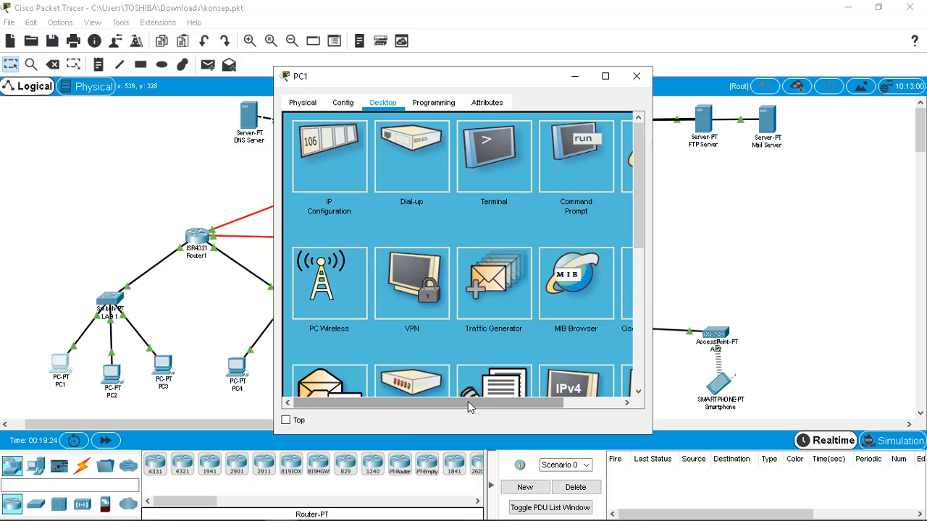
drag(467, 404, 515, 404)
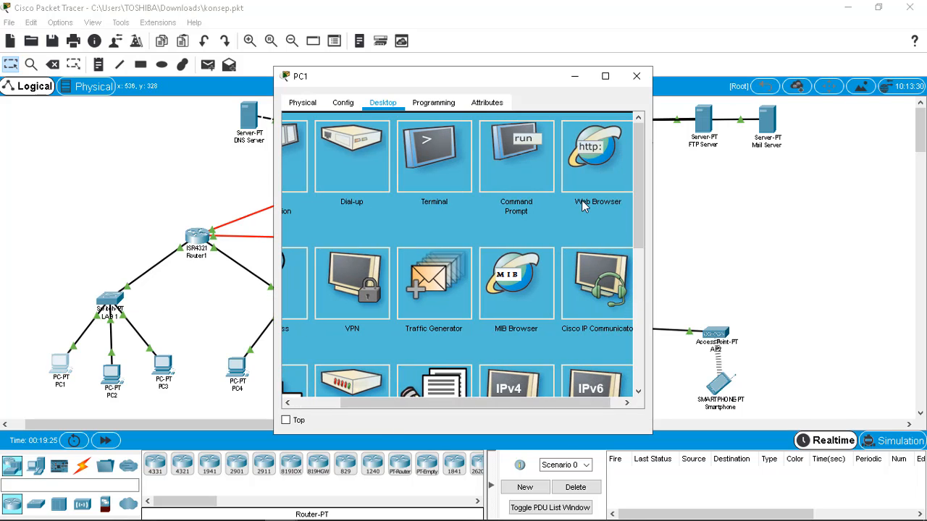
click(598, 149)
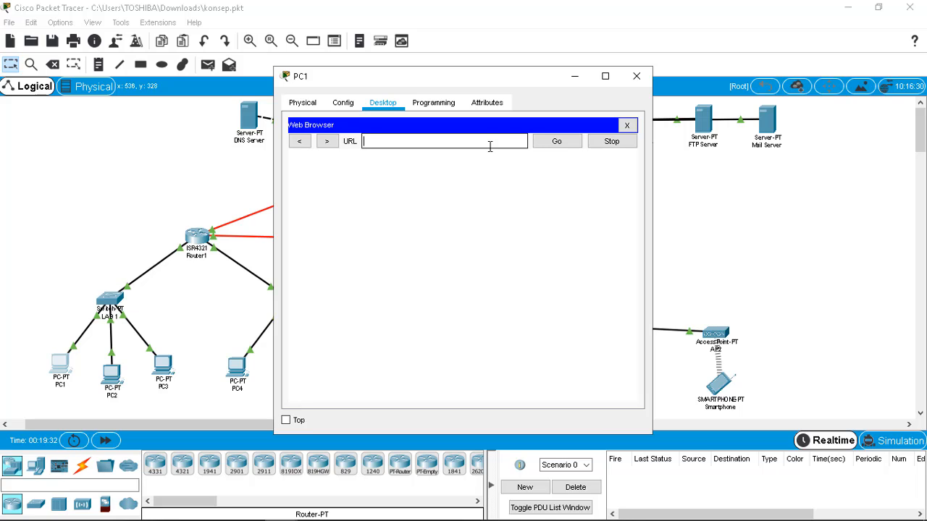
text(43.43.43.1)
key(Return)
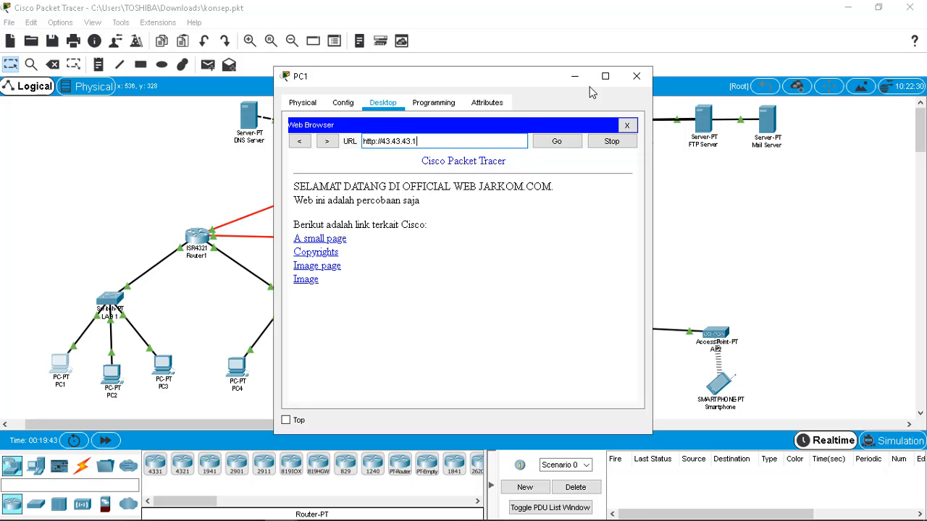
click(634, 78)
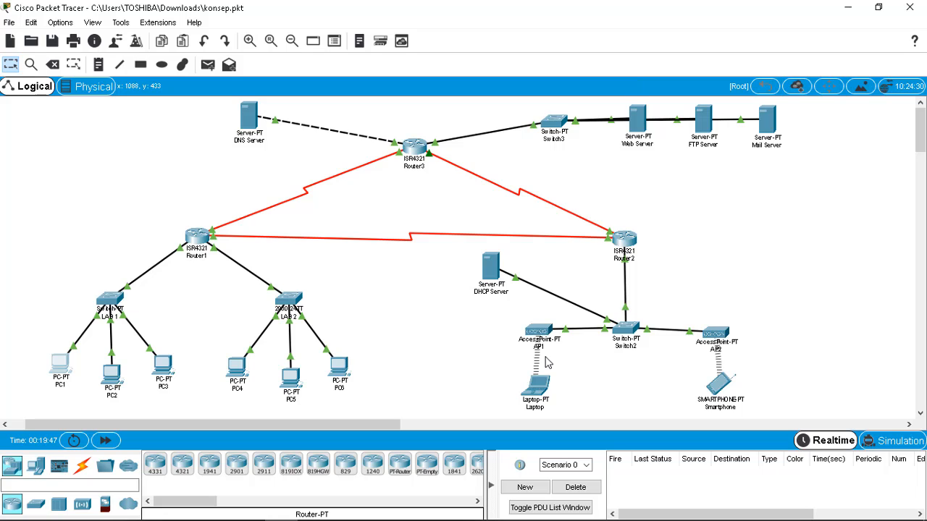
Test web access from the Laptop by loading 43.43.43.1 in its Web Browser
click(536, 393)
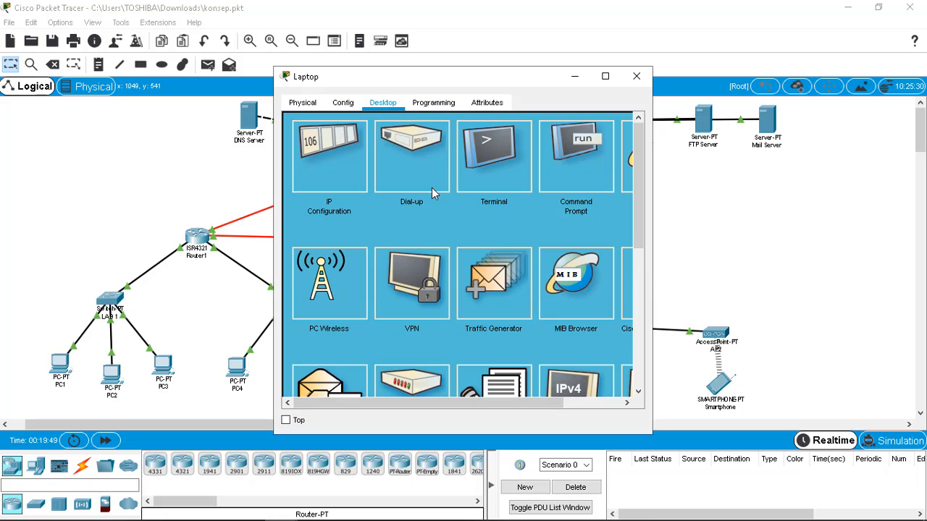
drag(479, 403, 537, 404)
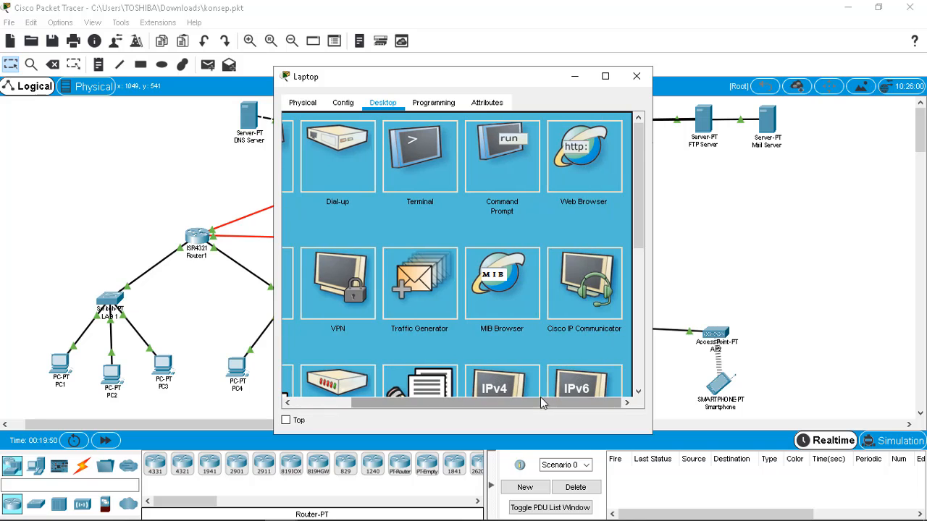
click(572, 173)
click(455, 143)
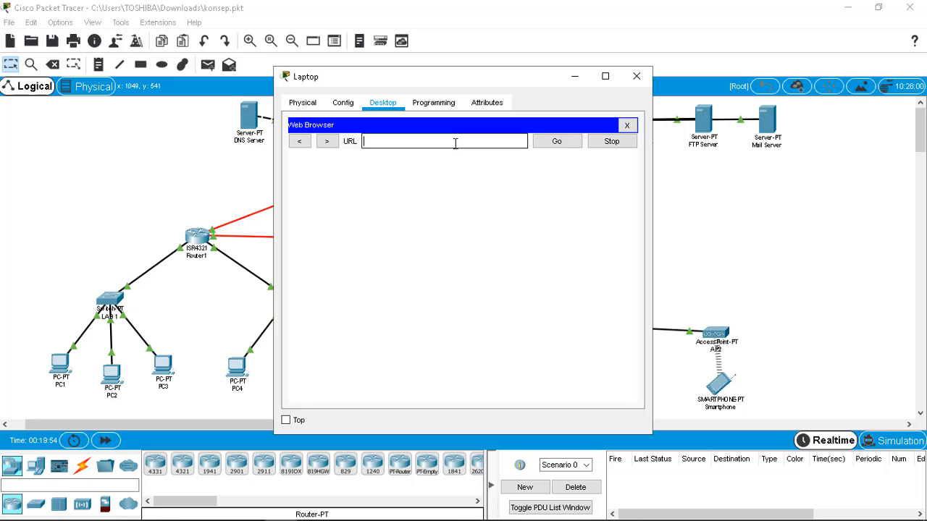
text(43.43.43.1)
key(Return)
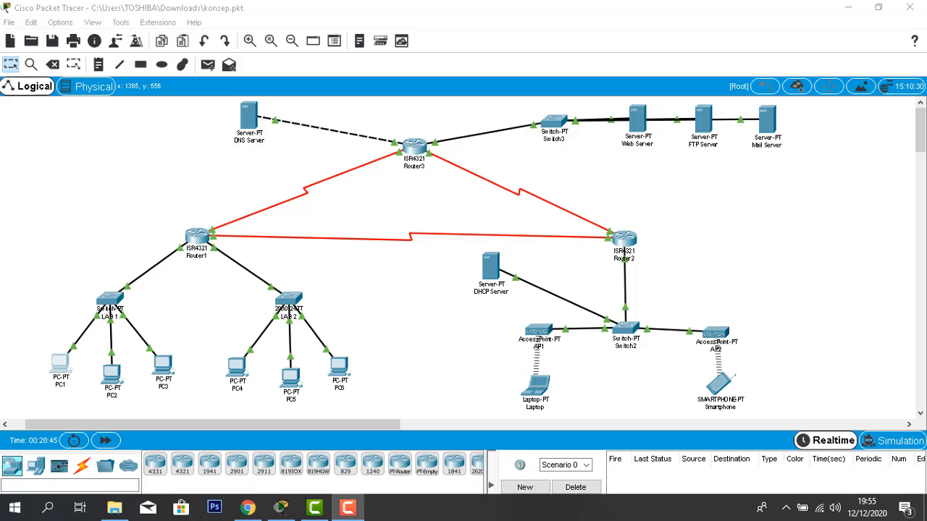
click(347, 509)
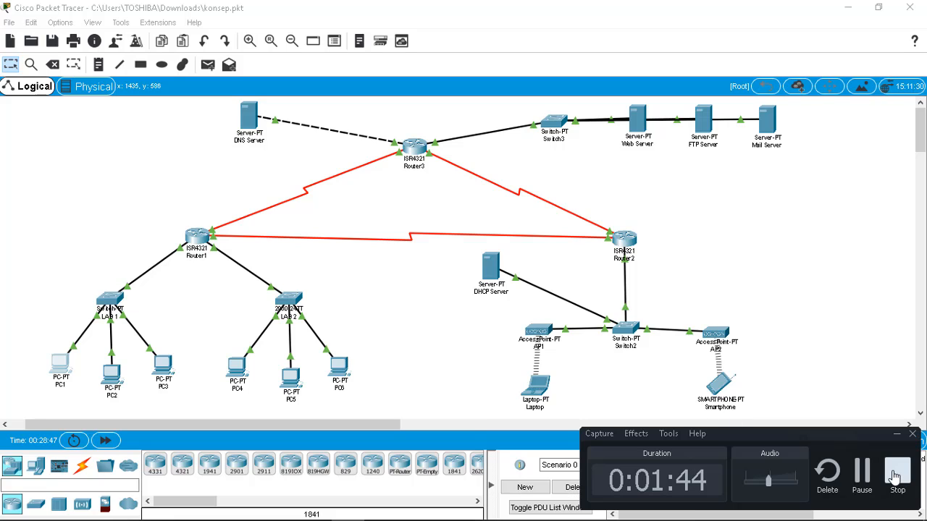
click(861, 472)
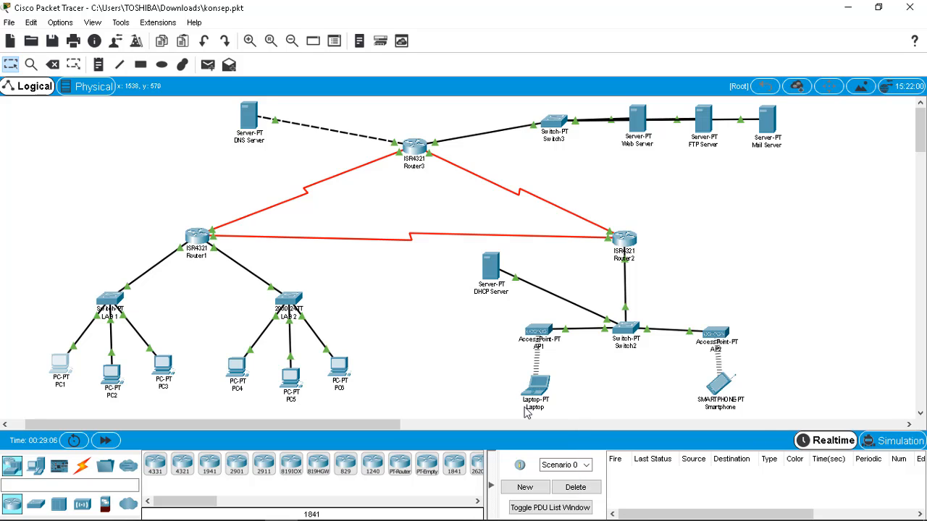
Test PC1's connection to 33.33.33.1 by running ping 33.33.33.1 in its Command Prompt
click(61, 368)
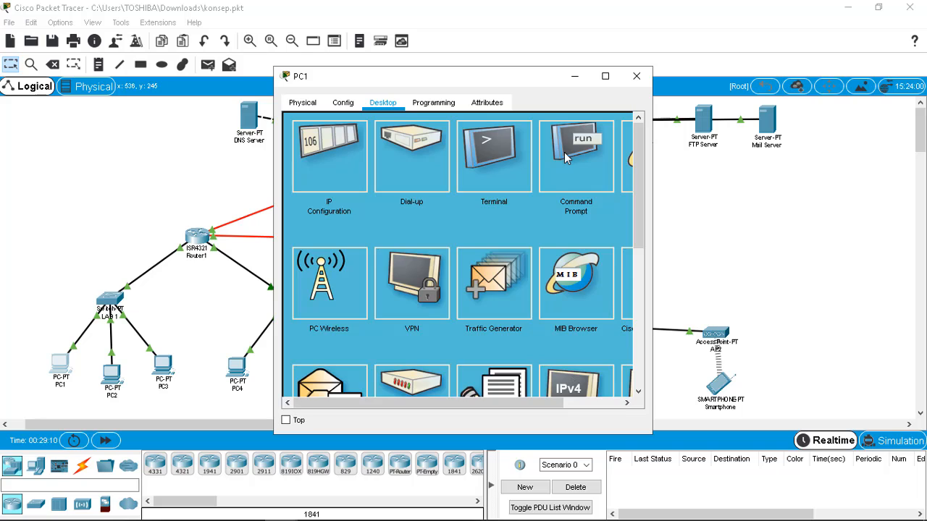
click(564, 152)
text(ping)
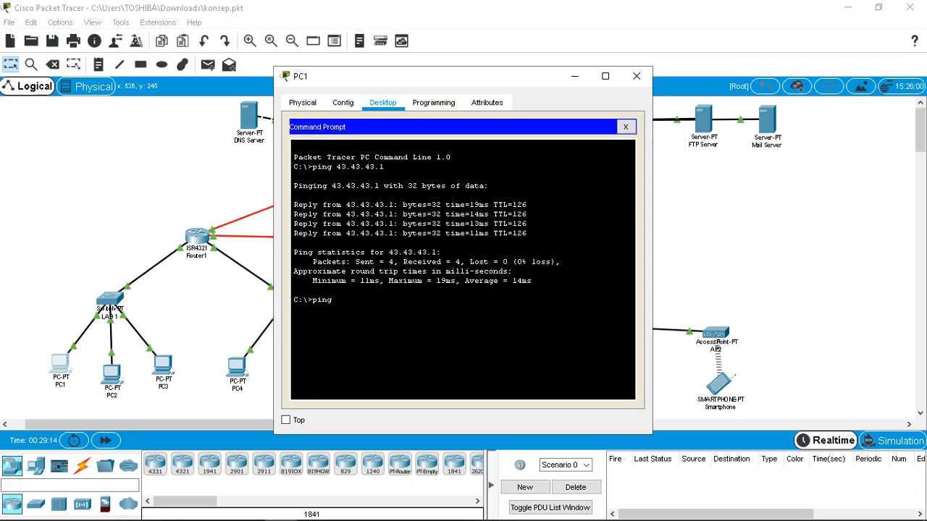
text( 33.33.33.1)
key(Return)
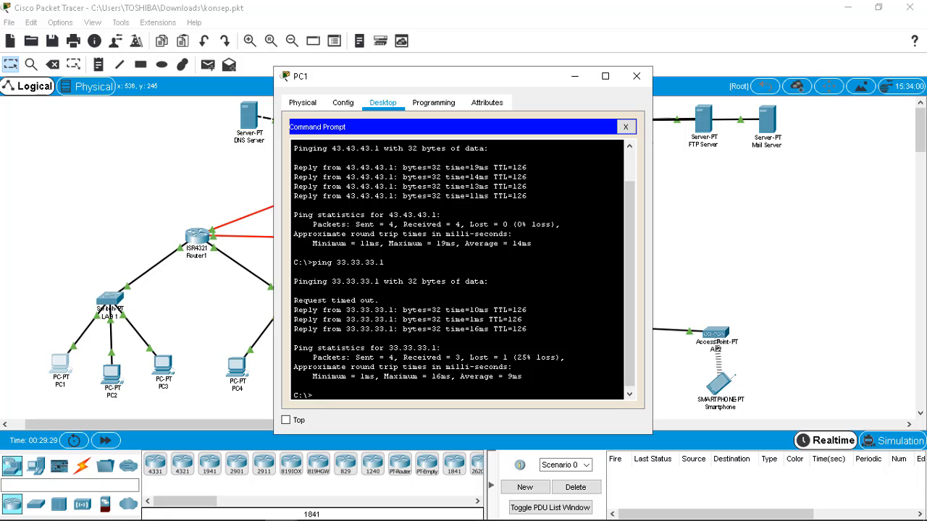
click(636, 76)
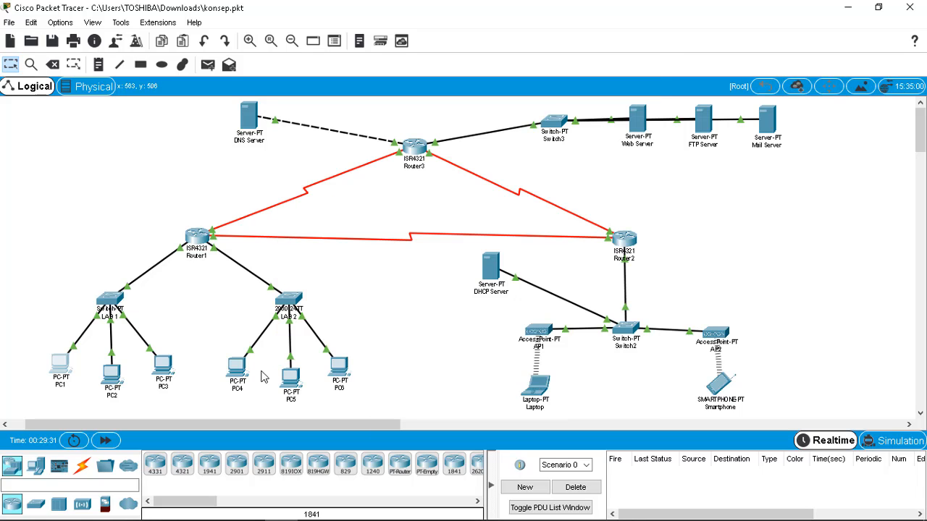
Test PC4's connection to 33.33.33.1 by running ping 33.33.33.1 in its Command Prompt
click(236, 369)
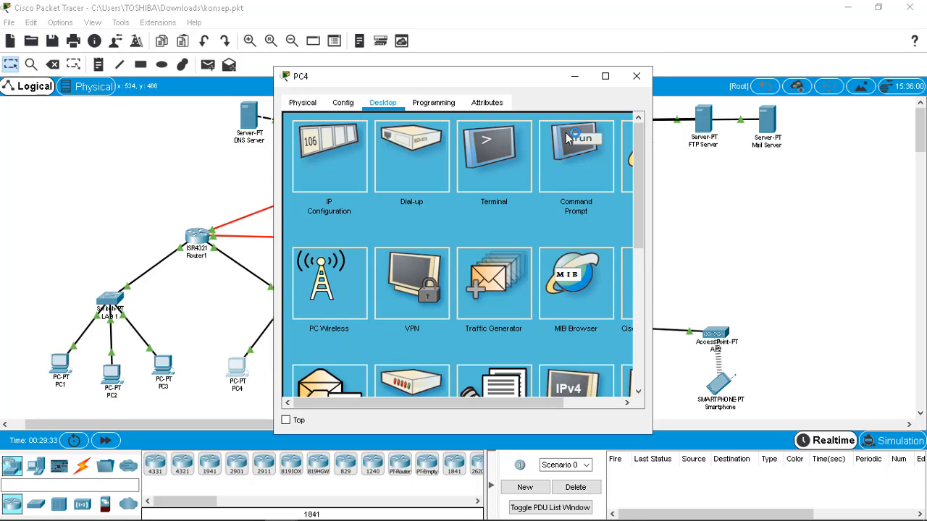
click(567, 139)
text(pin)
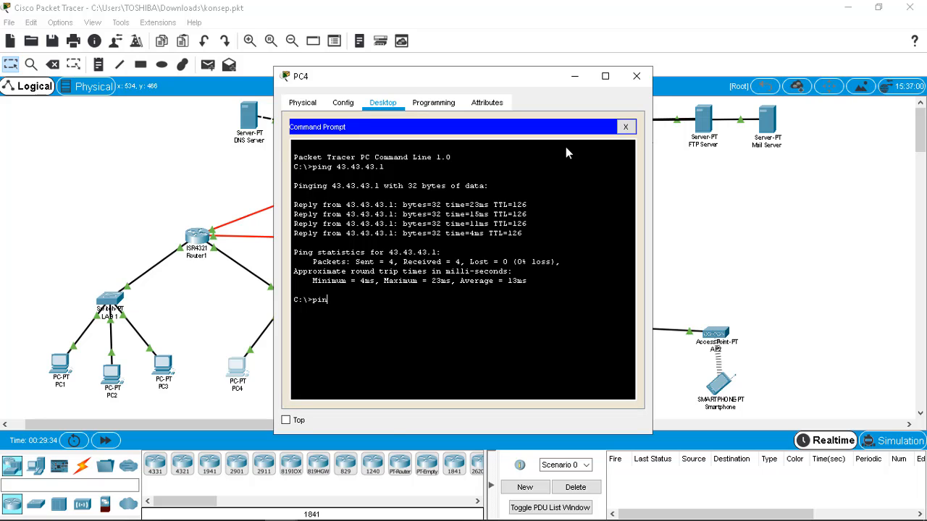
text(g 33.33.33.1)
key(Return)
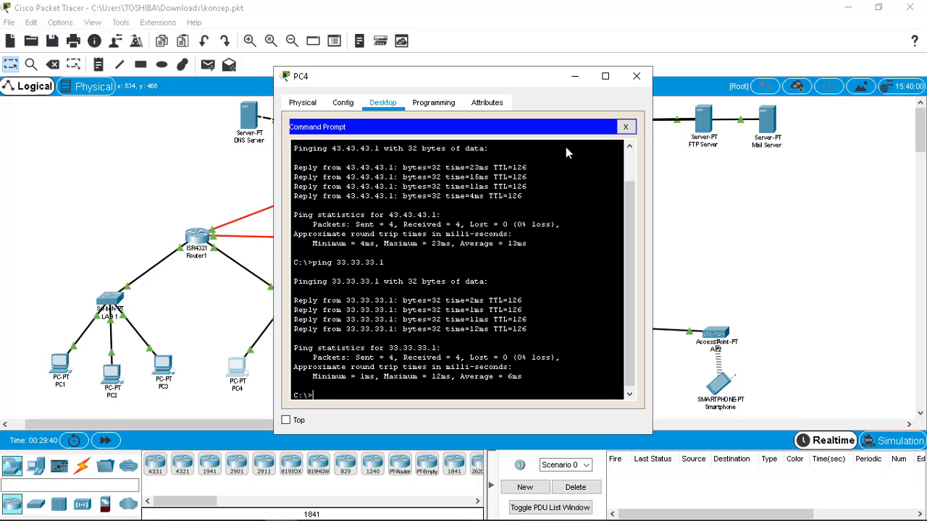
click(635, 77)
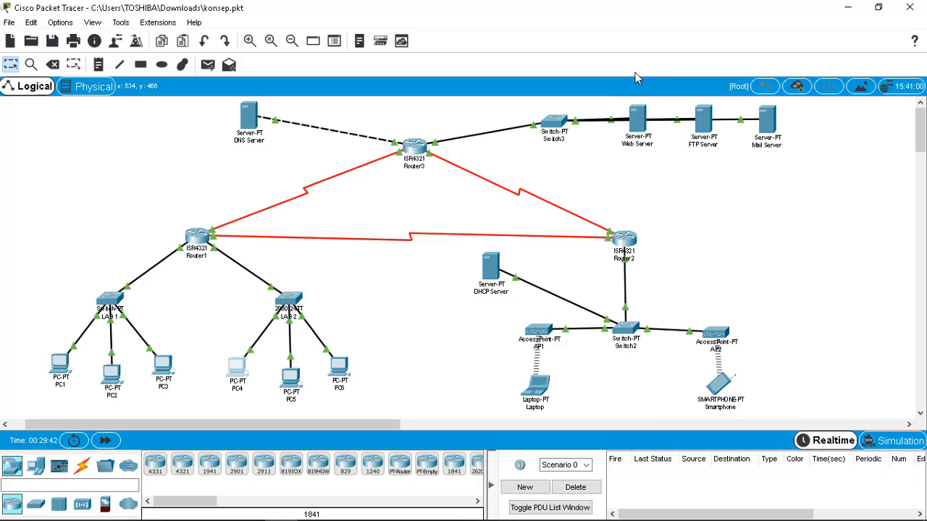
Test the Laptop's connection to 33.33.33.1 by running ping 33.33.33.1 in its Command Prompt
click(537, 387)
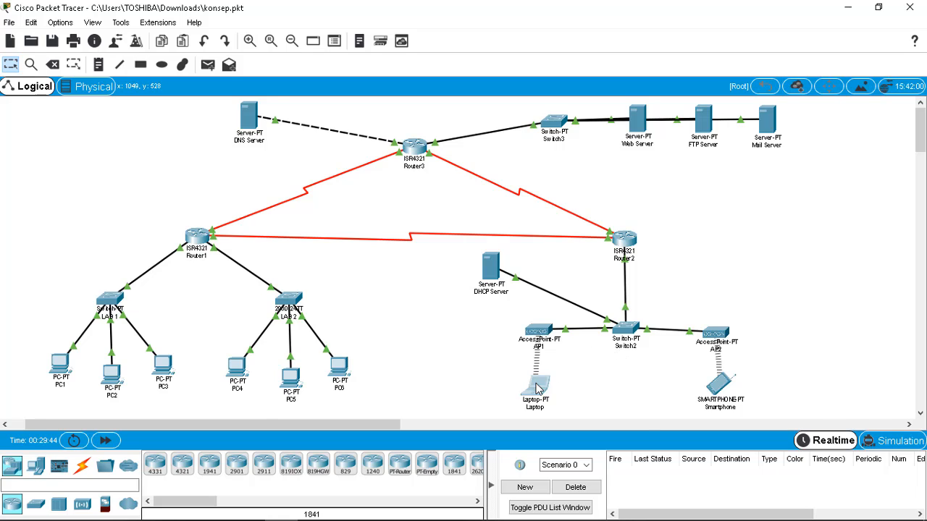
click(590, 181)
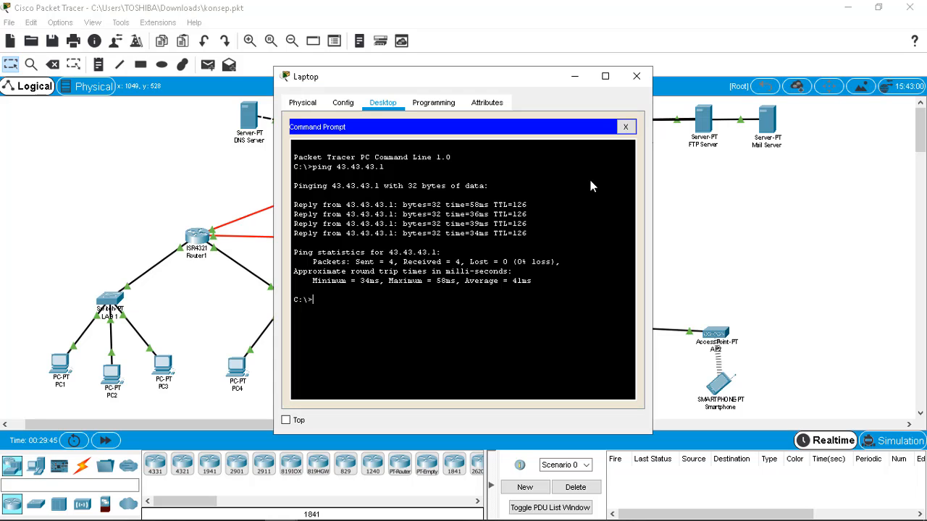
text(ping 33.33.33.1)
key(Return)
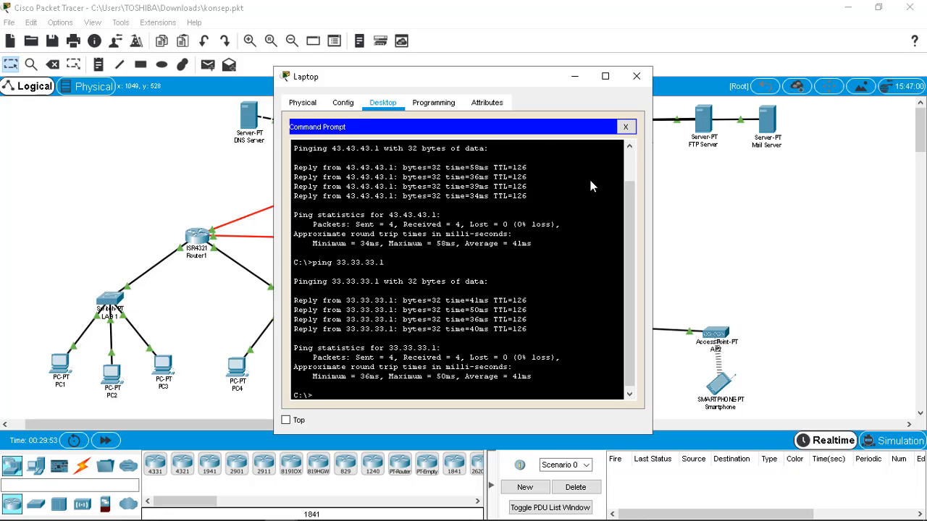
click(636, 76)
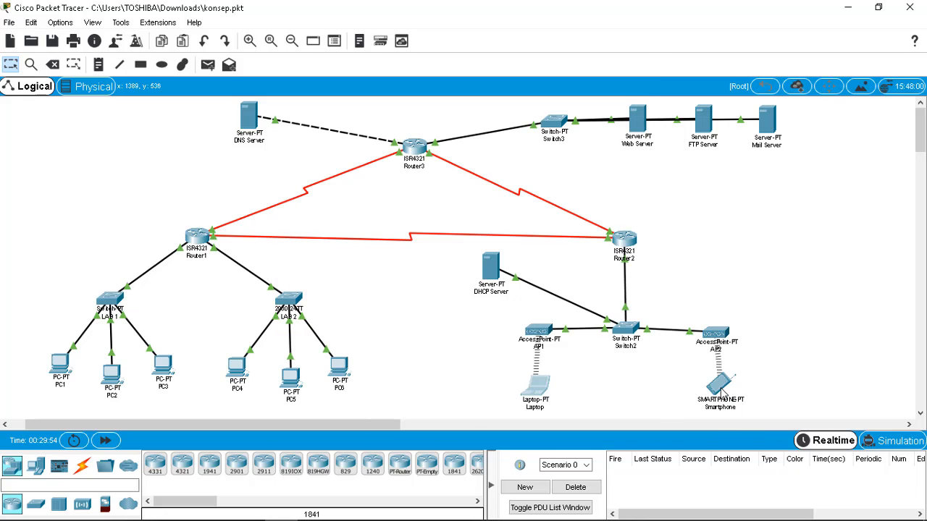
Test the Smartphone's connection to 33.33.33.1 by running ping 33.33.33.1 in its Command Prompt
click(720, 388)
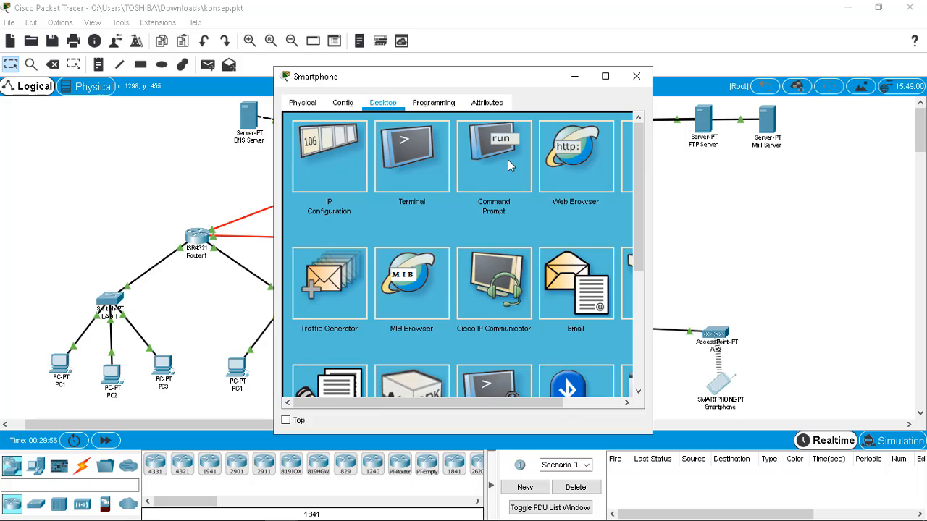
click(508, 161)
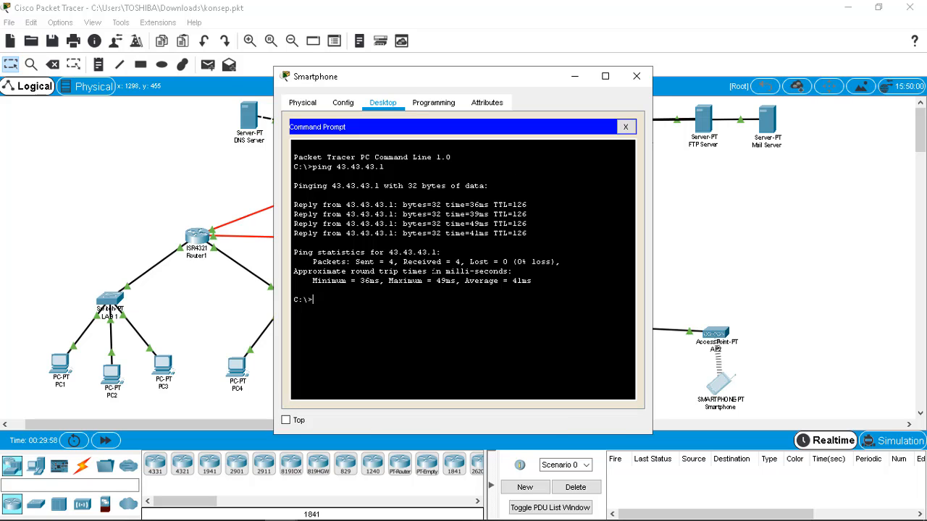
text(ping 33.33.33.1)
key(Return)
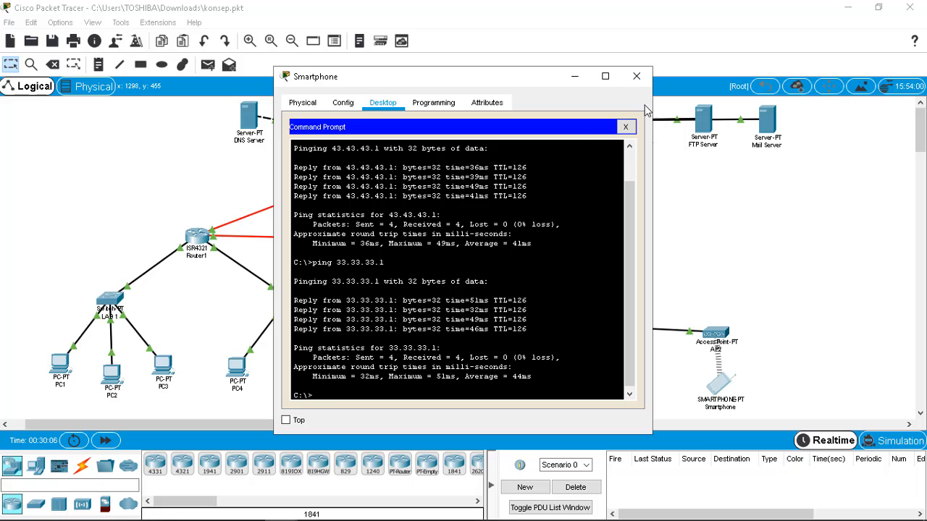
click(637, 77)
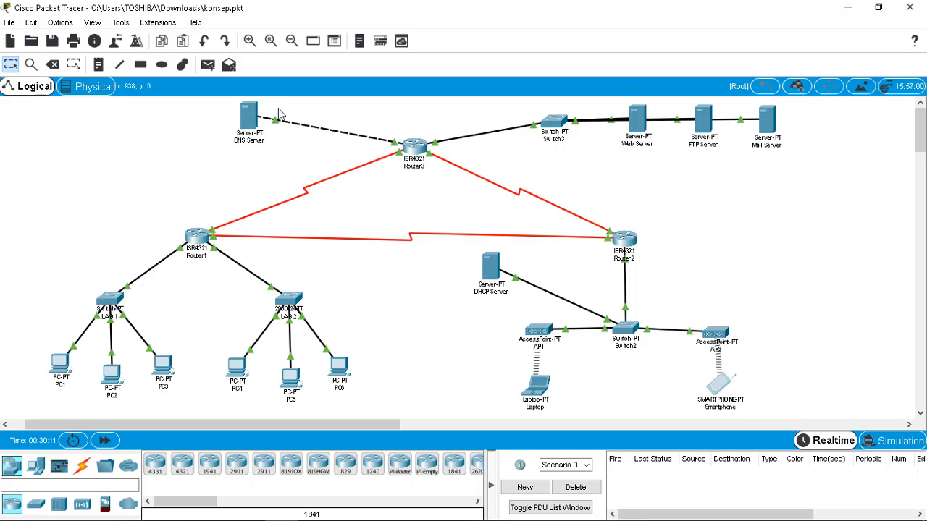
Review the resource records in the DNS service of the DNS Server
click(247, 119)
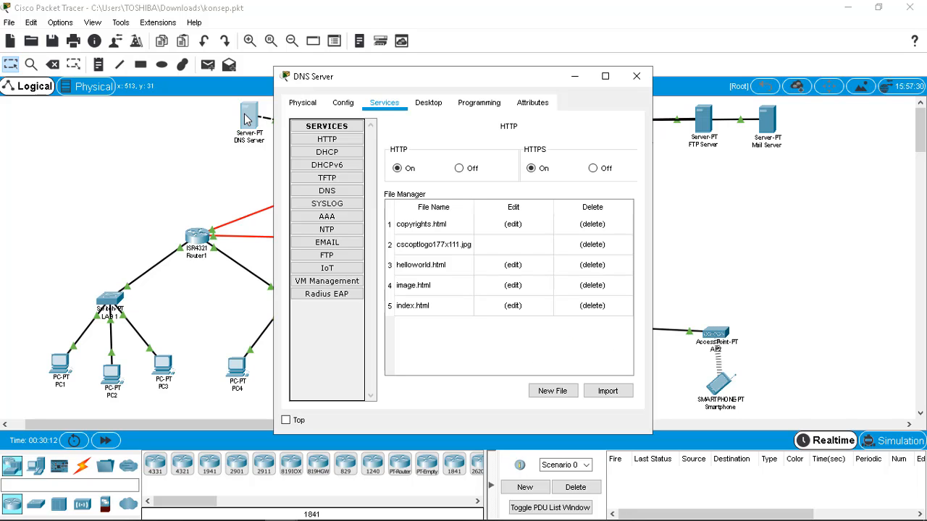
click(327, 192)
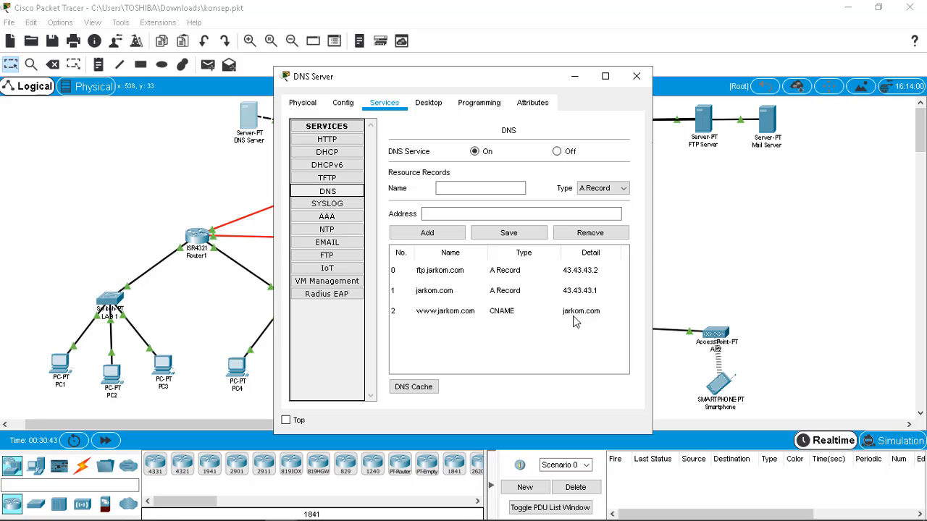
click(635, 75)
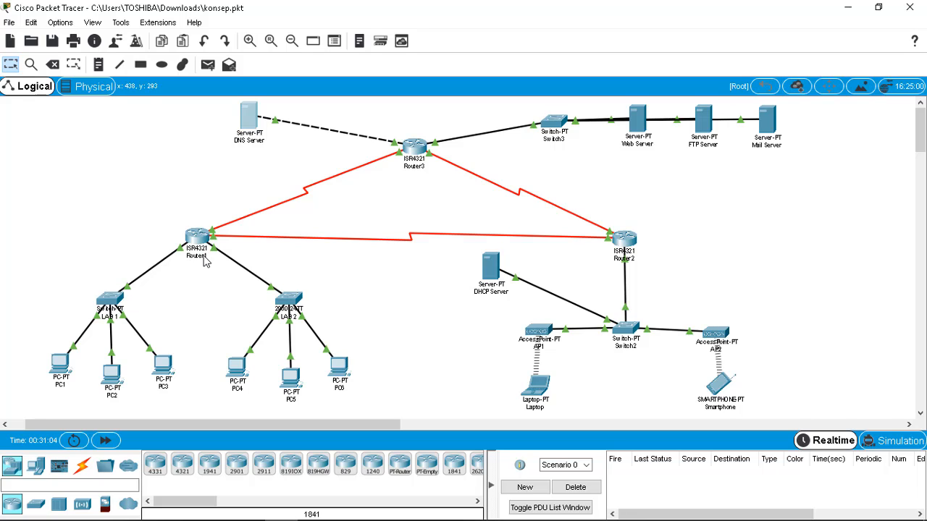
Test name resolution from PC1 by running nslookup jarkom.com in its Command Prompt
click(61, 366)
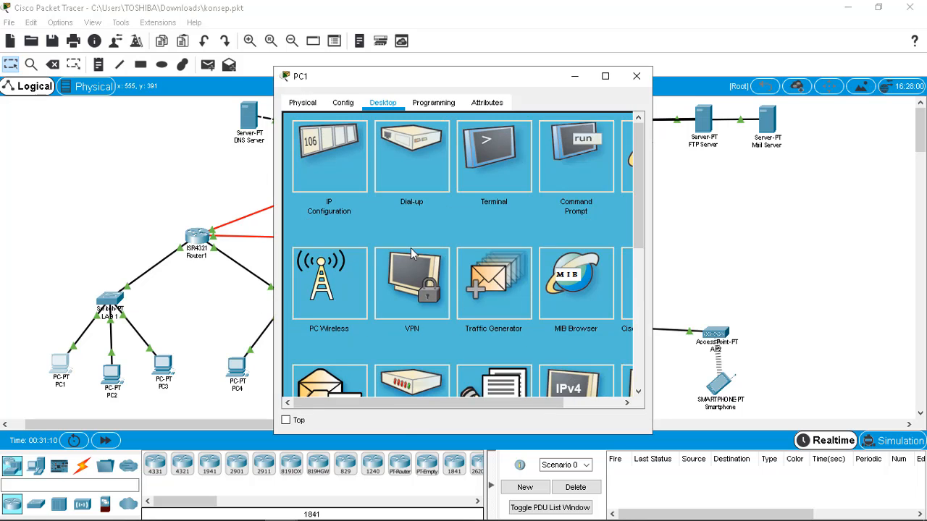
click(568, 142)
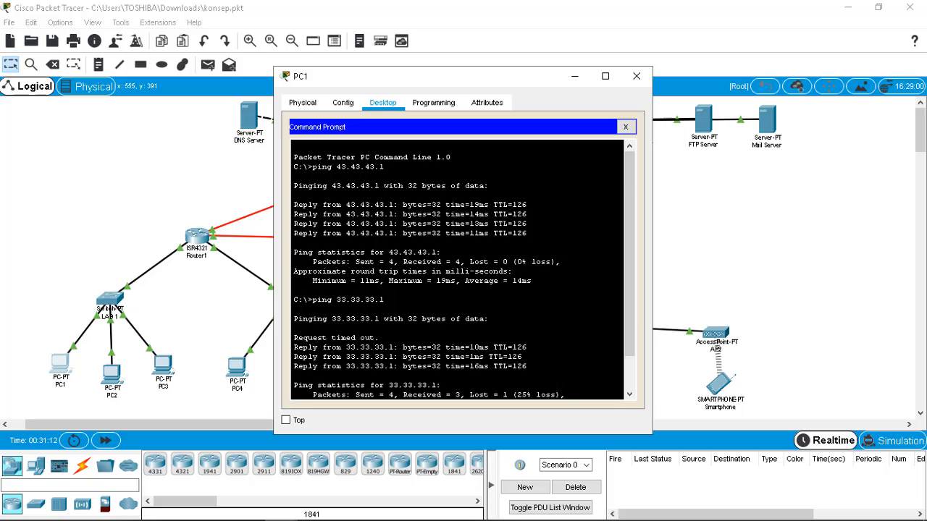
key(Return)
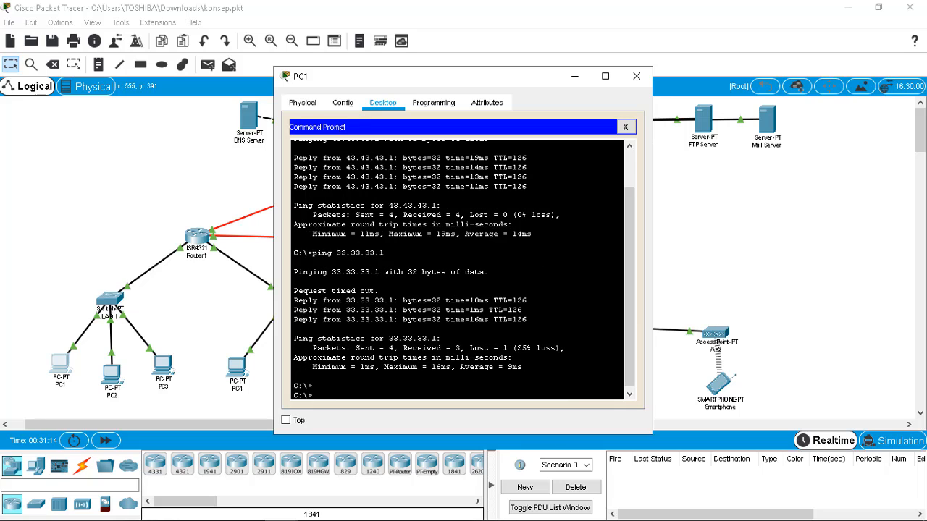
text(nslookup jarkom.com)
key(Return)
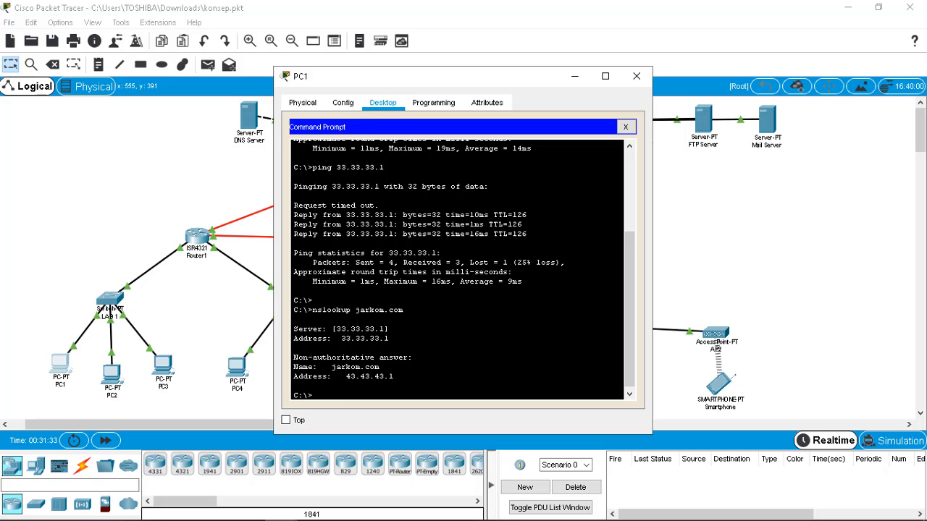
click(636, 76)
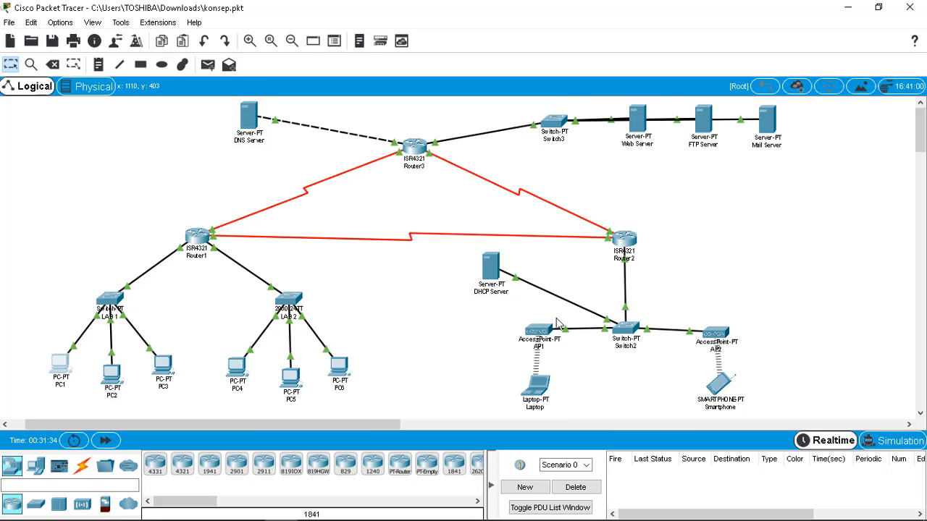
click(536, 386)
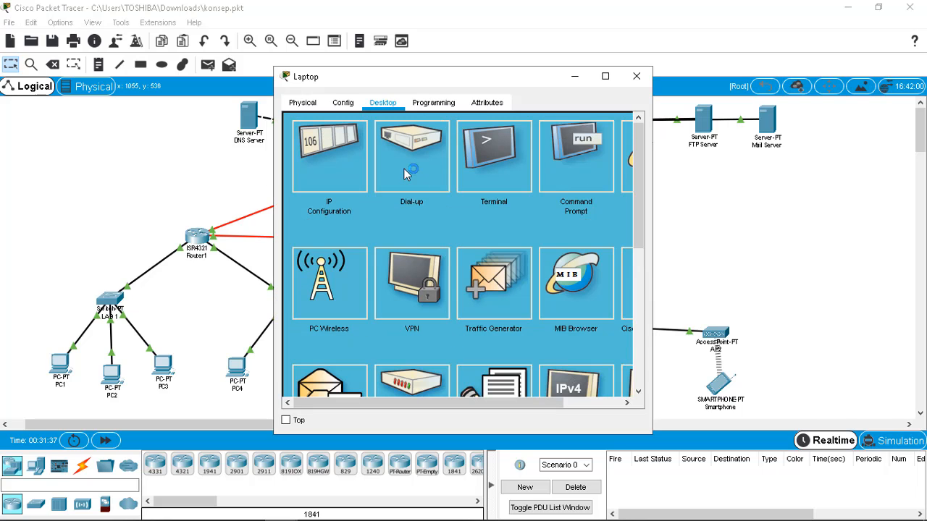
click(569, 149)
key(Return)
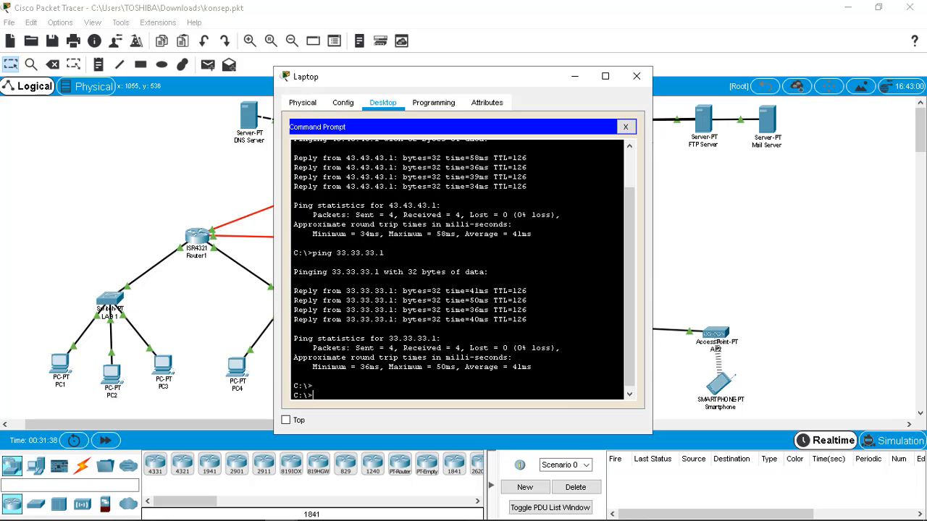
text(nslookup www.jarko.com)
key(Return)
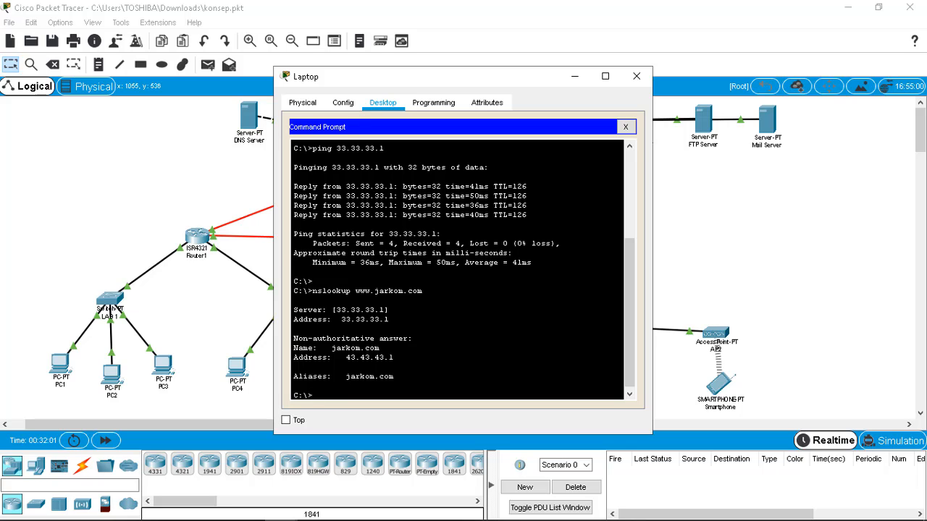
click(636, 77)
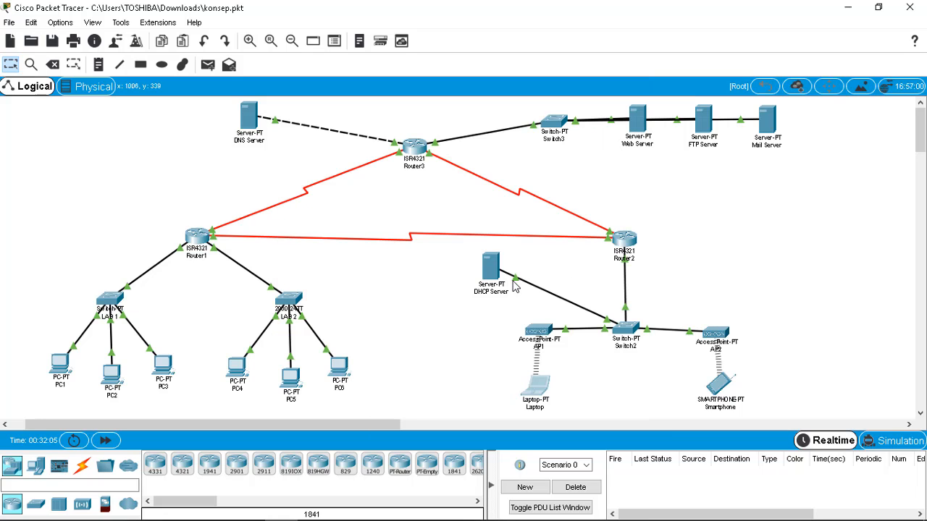
Test web access by domain name from PC1 by loading jarkom.com in its Web Browser
click(61, 367)
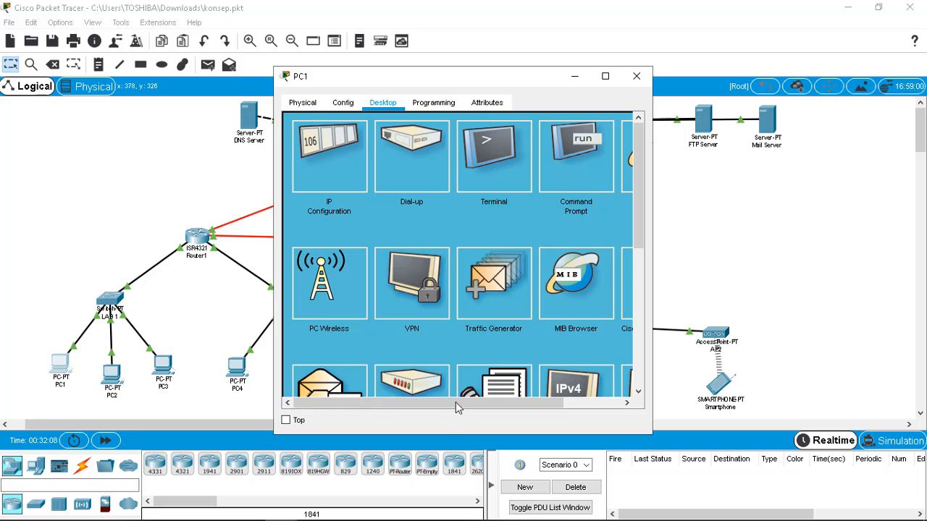
drag(459, 403, 520, 403)
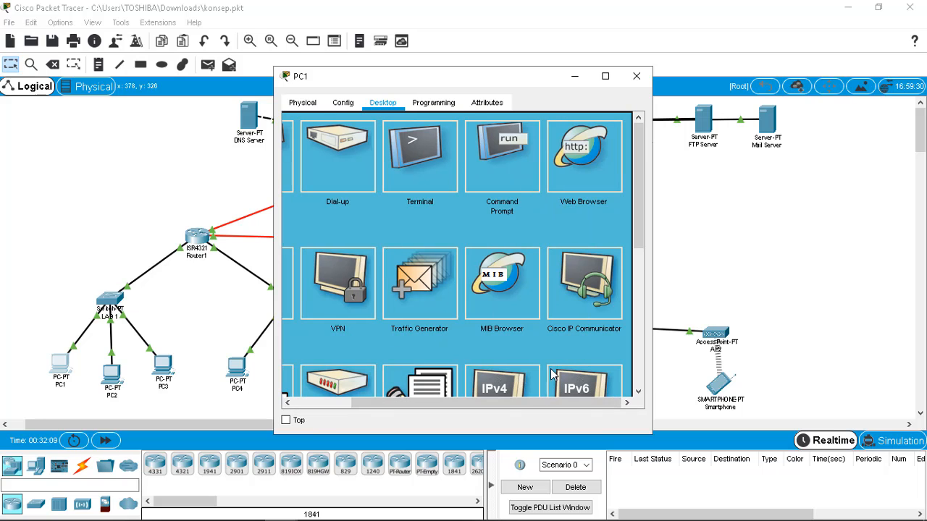
click(584, 156)
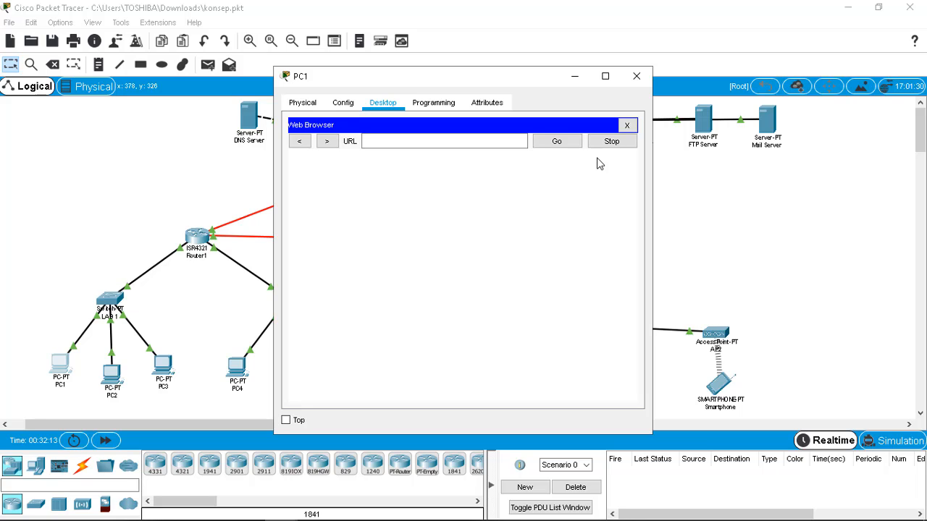
click(441, 140)
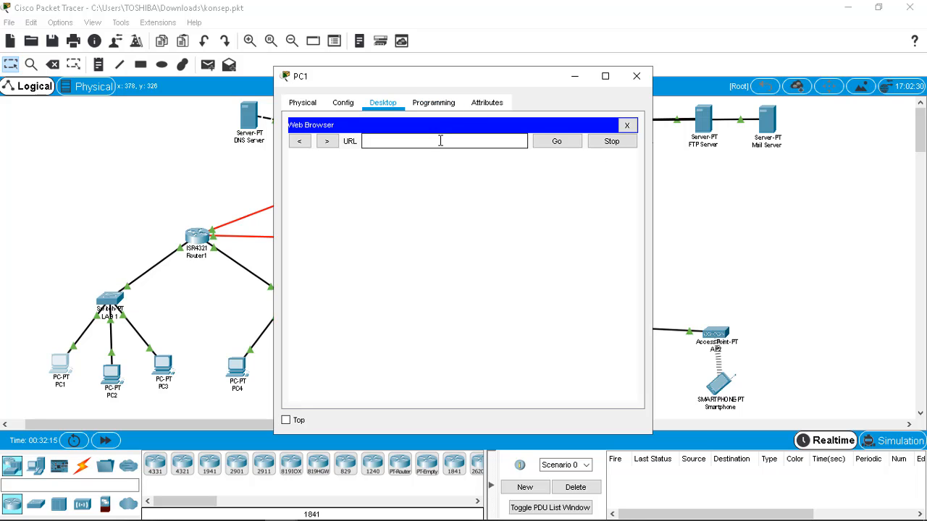
text(jarkom.com)
key(Return)
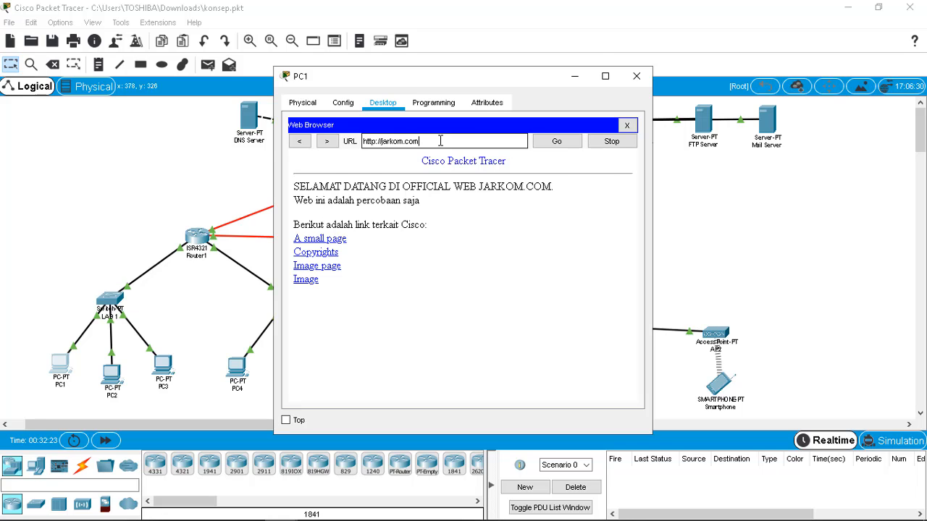
click(636, 76)
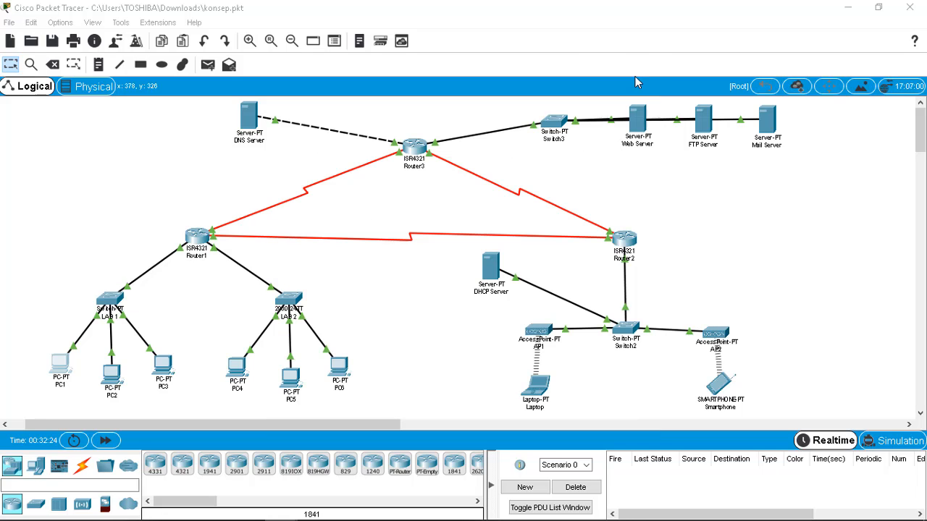
Test web access by domain name from the Laptop by loading jarkom.com in its Web Browser
click(539, 386)
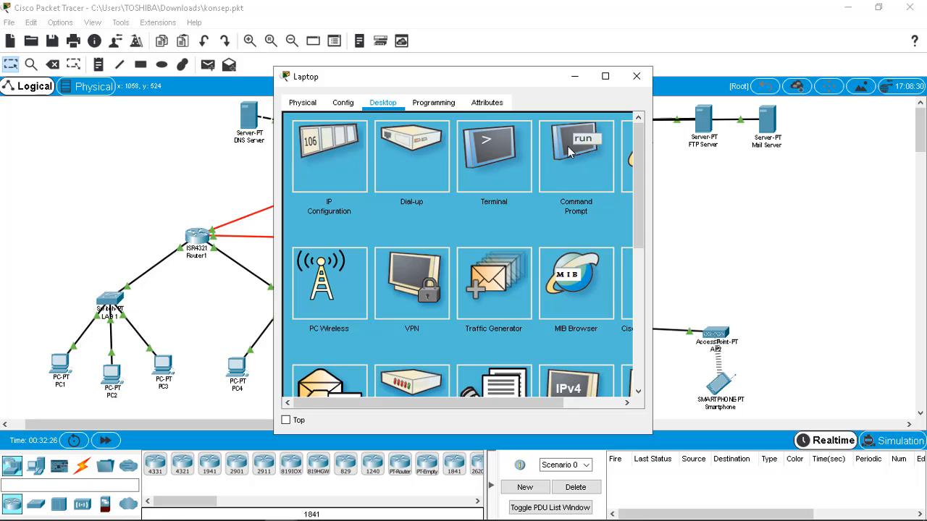
drag(496, 401, 556, 405)
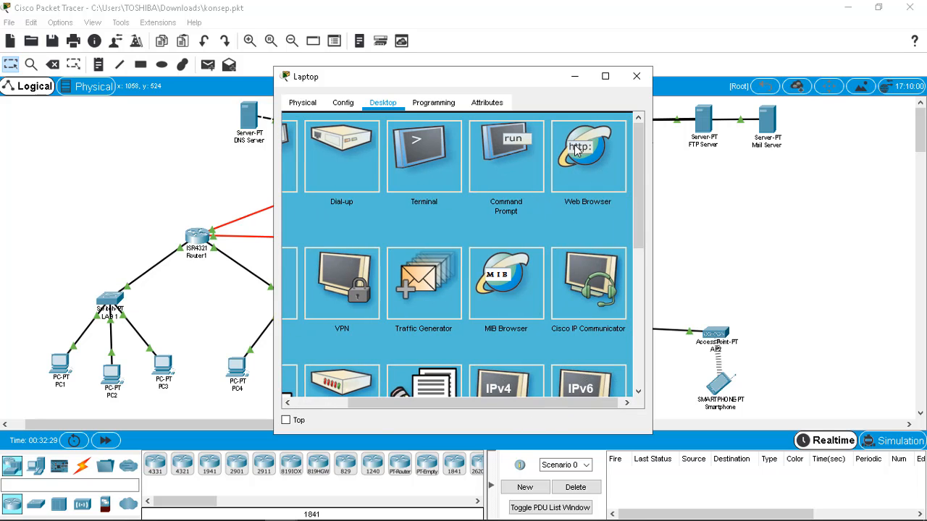
click(576, 150)
click(504, 144)
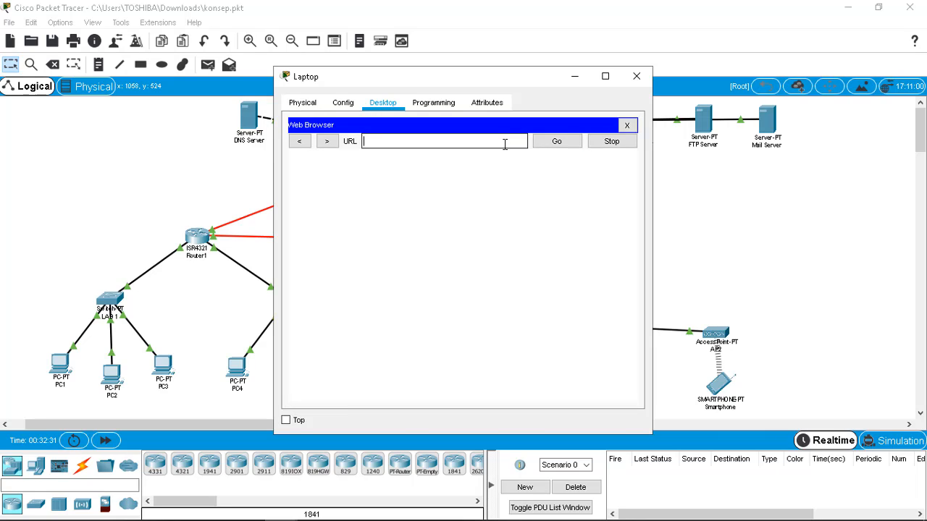
text(jarkom.)
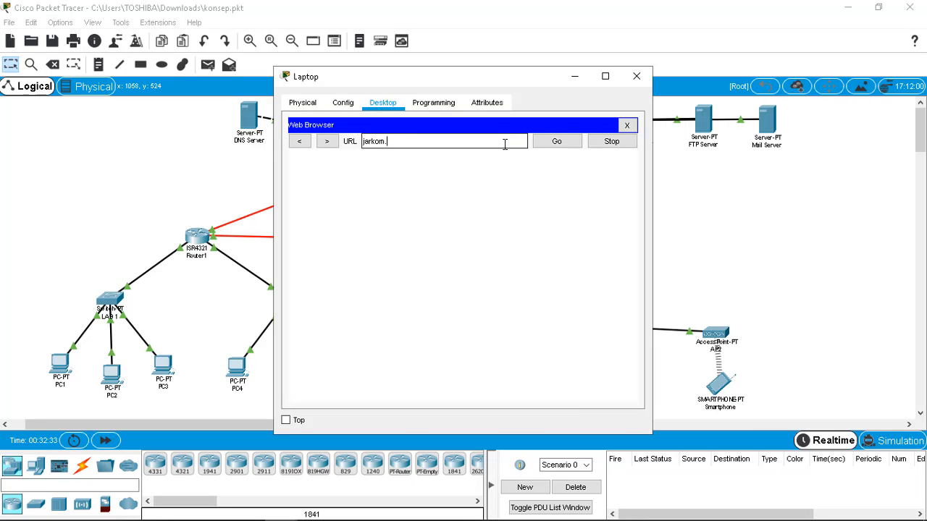
text(com)
key(Return)
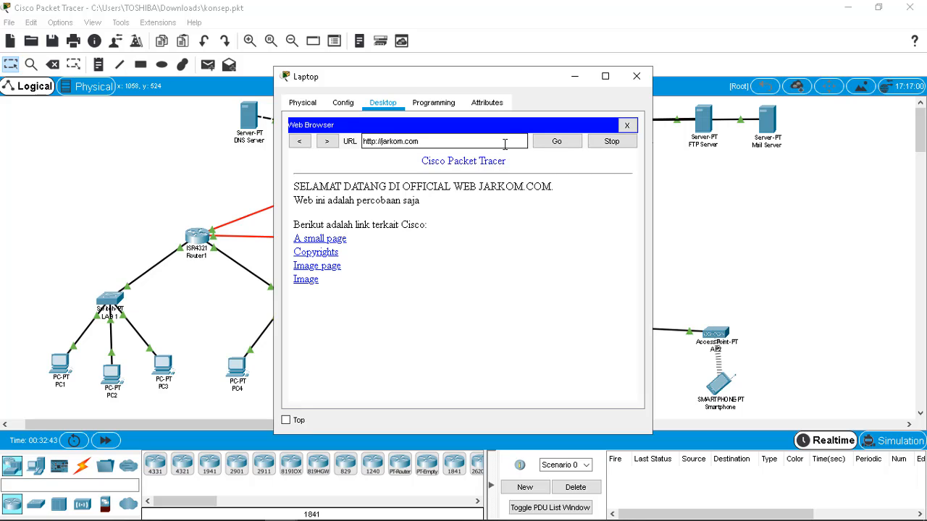
click(636, 76)
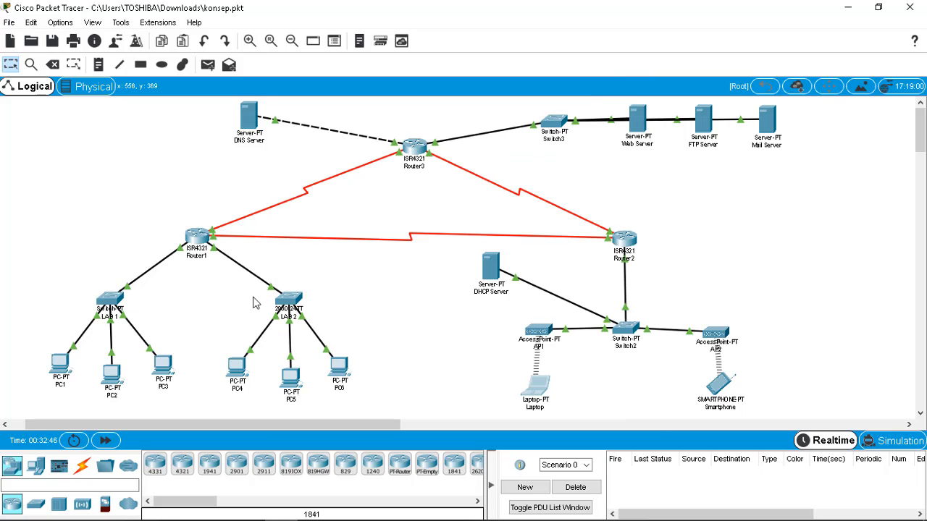
Test resolution of the FTP server's name from PC1 by running nslookup ftp.jarkom.com in its Command Prompt
click(62, 370)
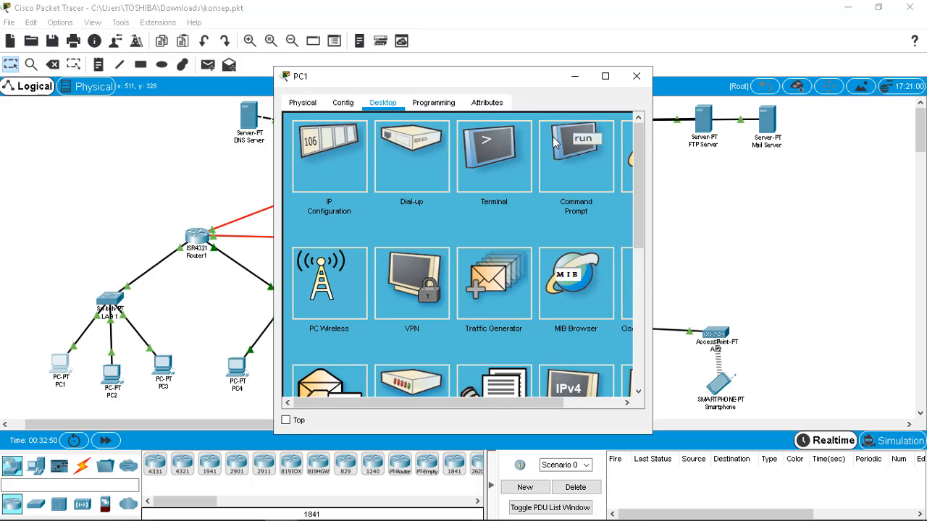
click(577, 154)
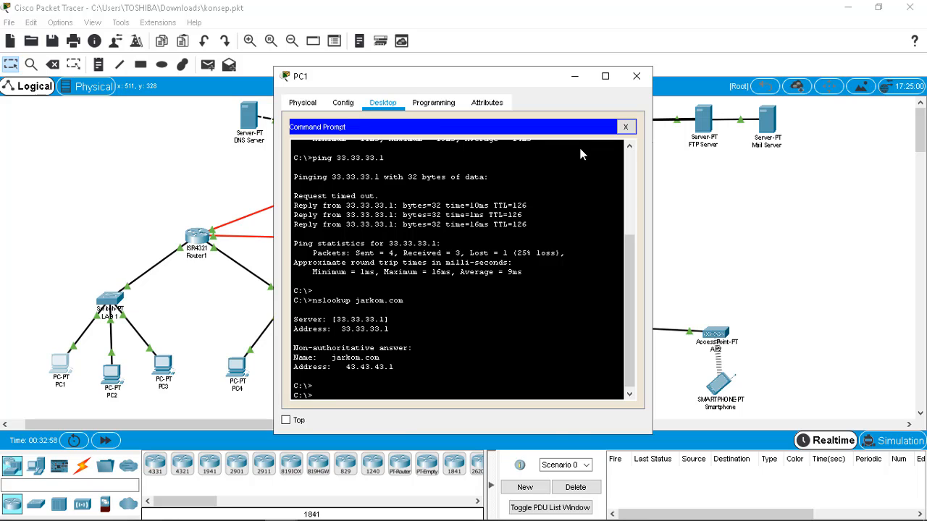
text(nslookup ftp.jarkom.com)
key(Return)
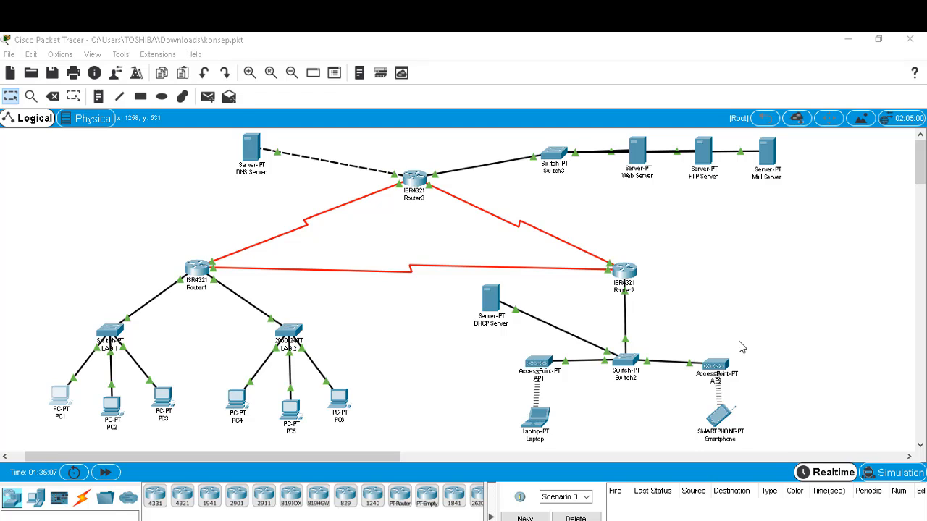
Try to log in to the FTP server from PC1's Command Prompt with ftp ftp.jarkom.com and the username coba
click(58, 402)
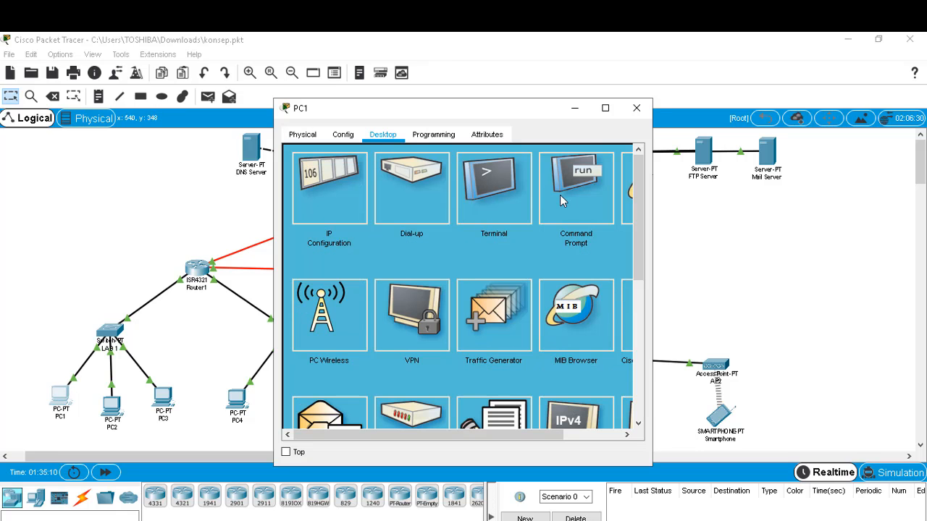
click(560, 195)
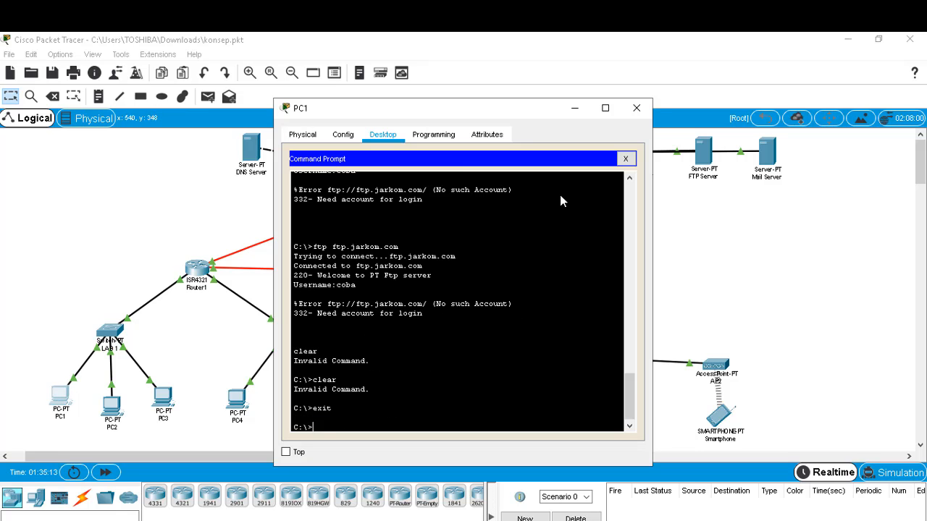
text(ftp ftp.jarkom.com)
key(Return)
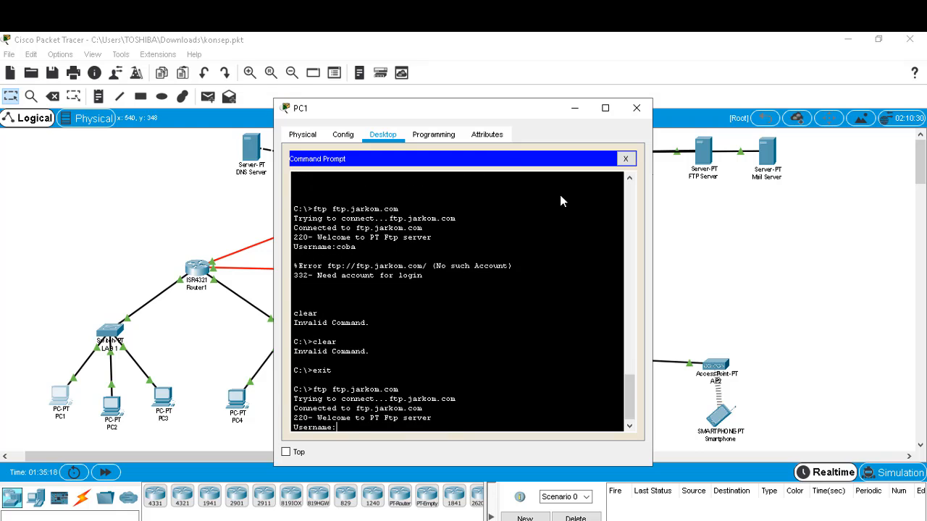
text(coba)
key(Return)
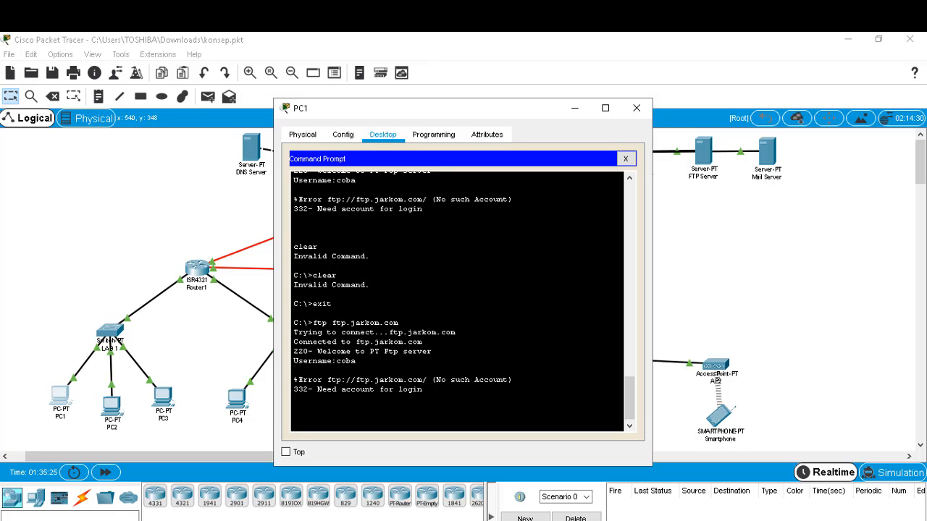
Try to log in to the FTP server from the Laptop's Command Prompt with ftp ftp.jarkom.com and the username coba
click(636, 108)
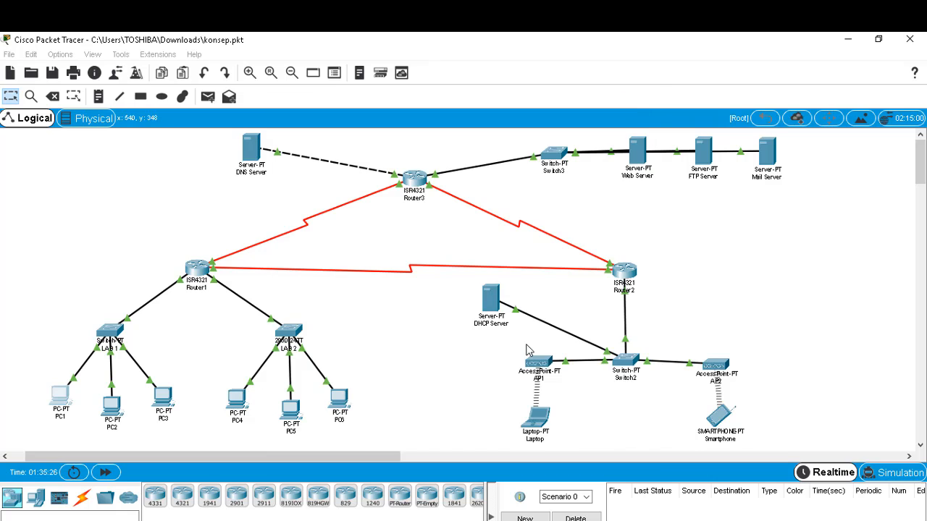
click(538, 415)
key(Return)
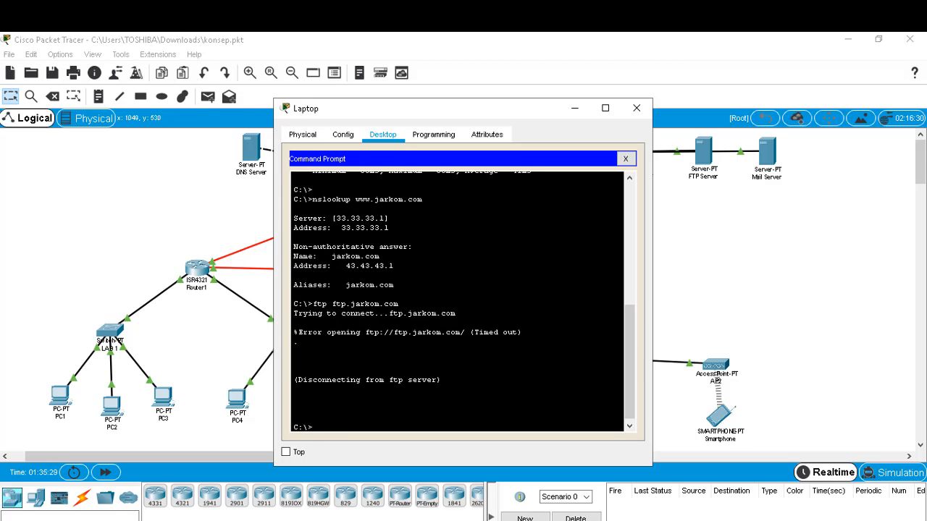
text(ftp ftp.jarkom.com)
key(Return)
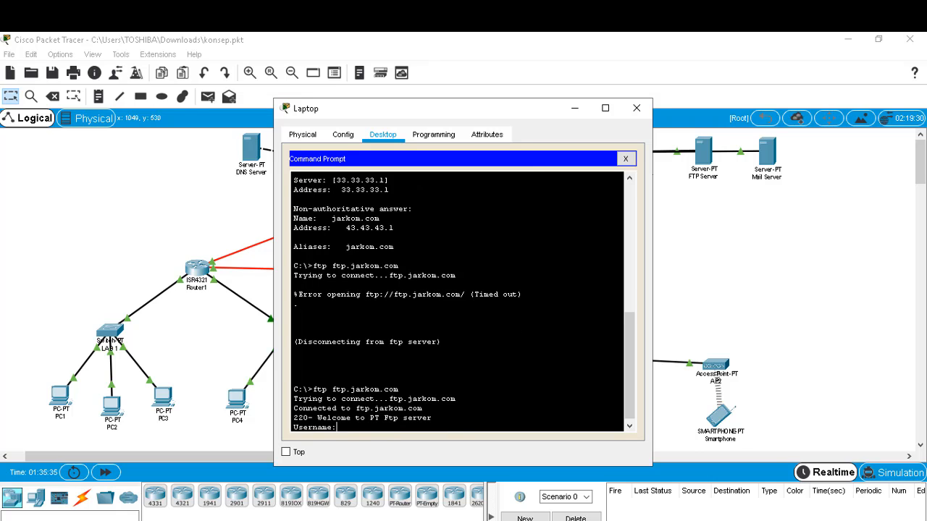
text(coba)
key(Return)
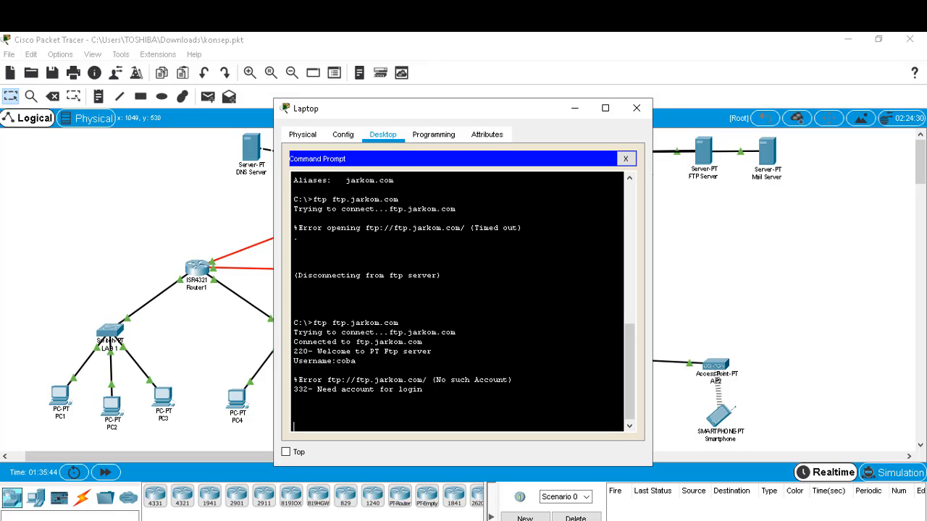
click(637, 108)
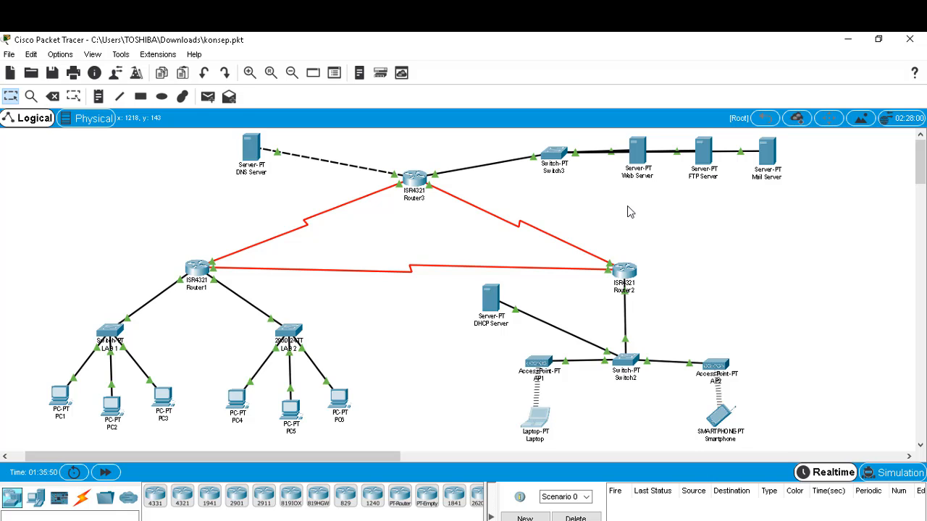
click(796, 520)
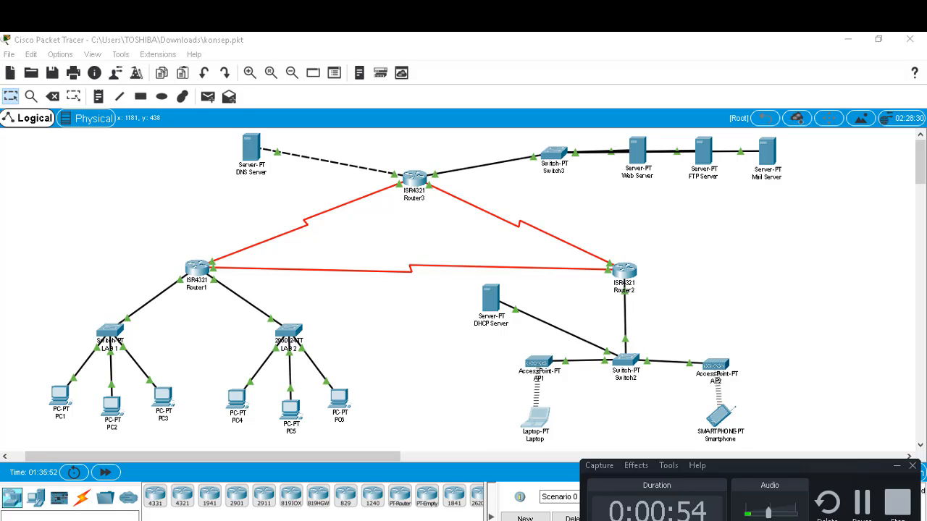